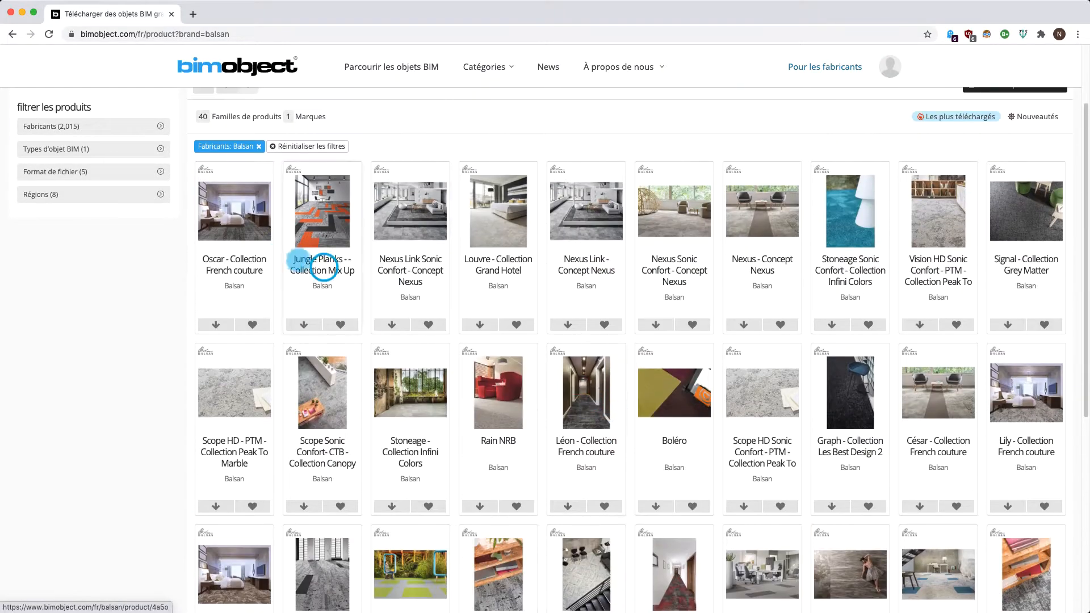
Open the Jungle Planks - Collection Mix Up product page and review its images and specifications.
scroll(469, 312, "down", 2)
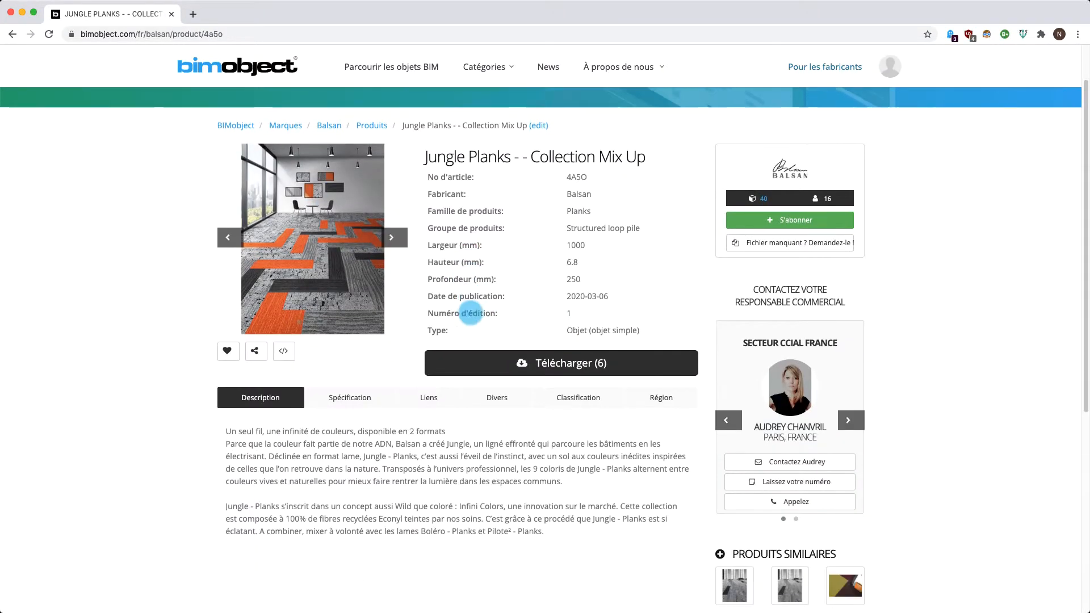
left_click(391, 219)
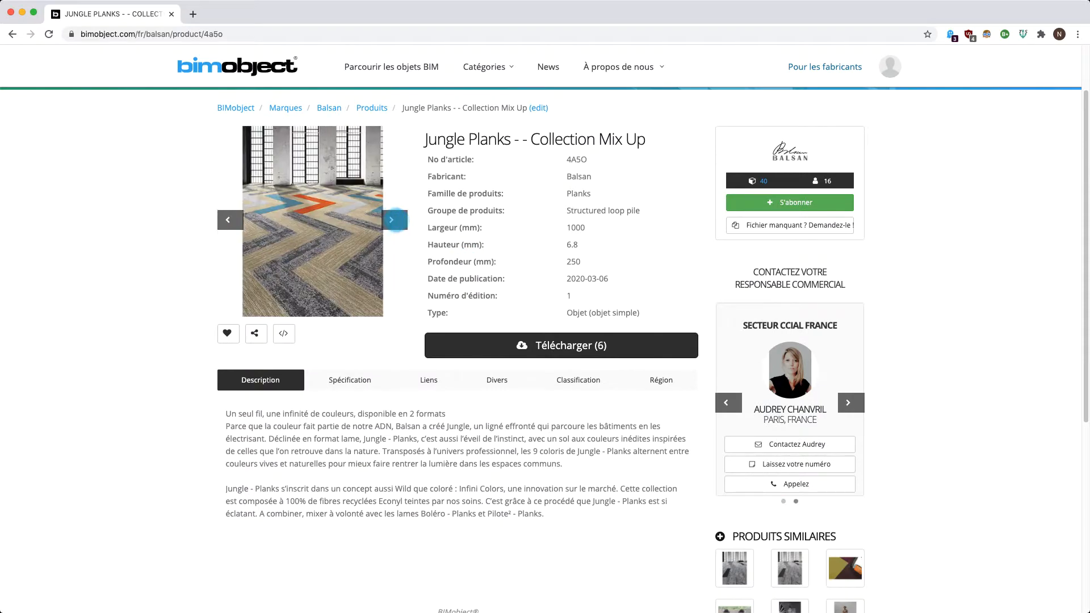
left_click(355, 379)
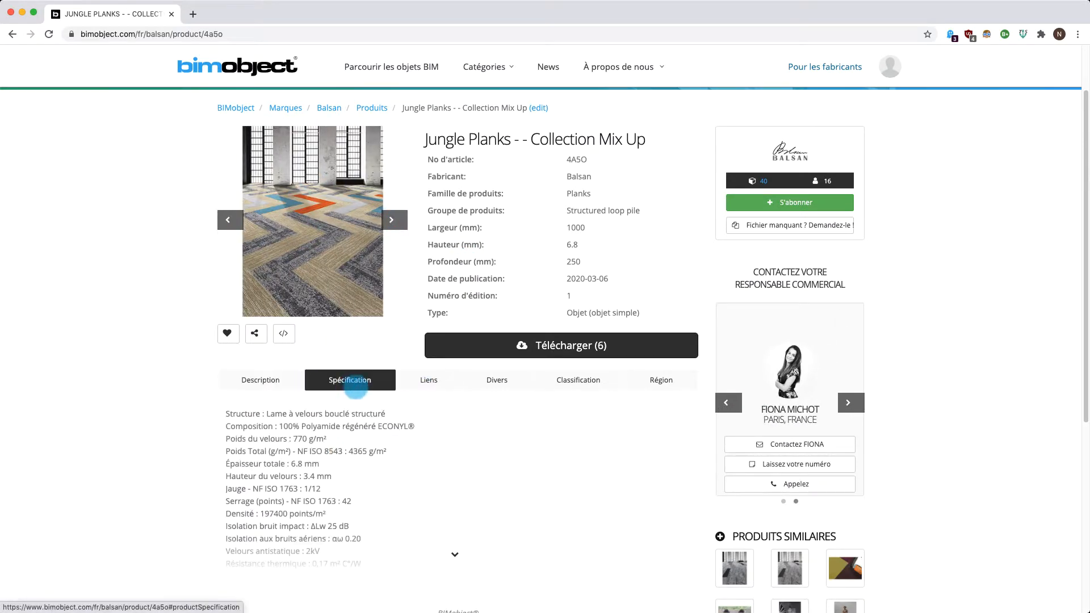
scroll(323, 448, "down", 2)
Open the product data page and installation instructions linked for Jungle Planks, and review the carpet's page on balsan.com.
left_click(428, 298)
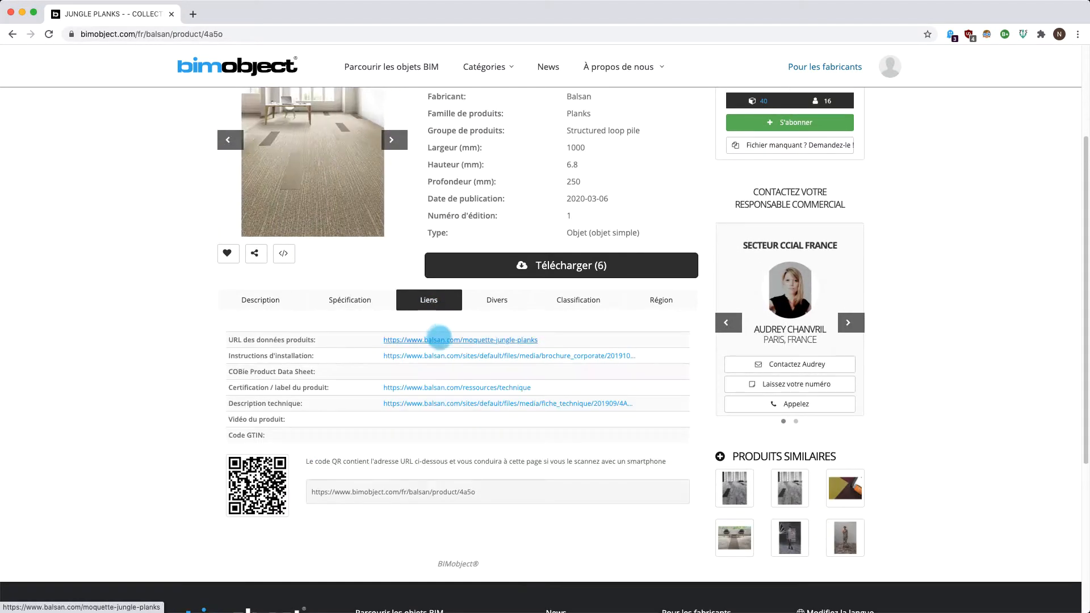
left_click(440, 339)
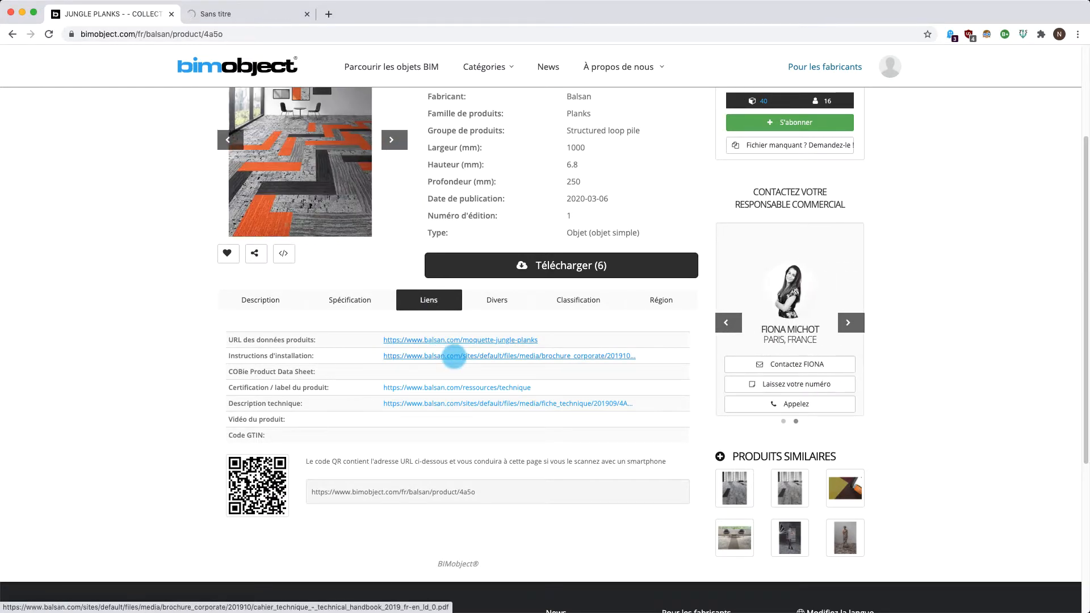
left_click(227, 16)
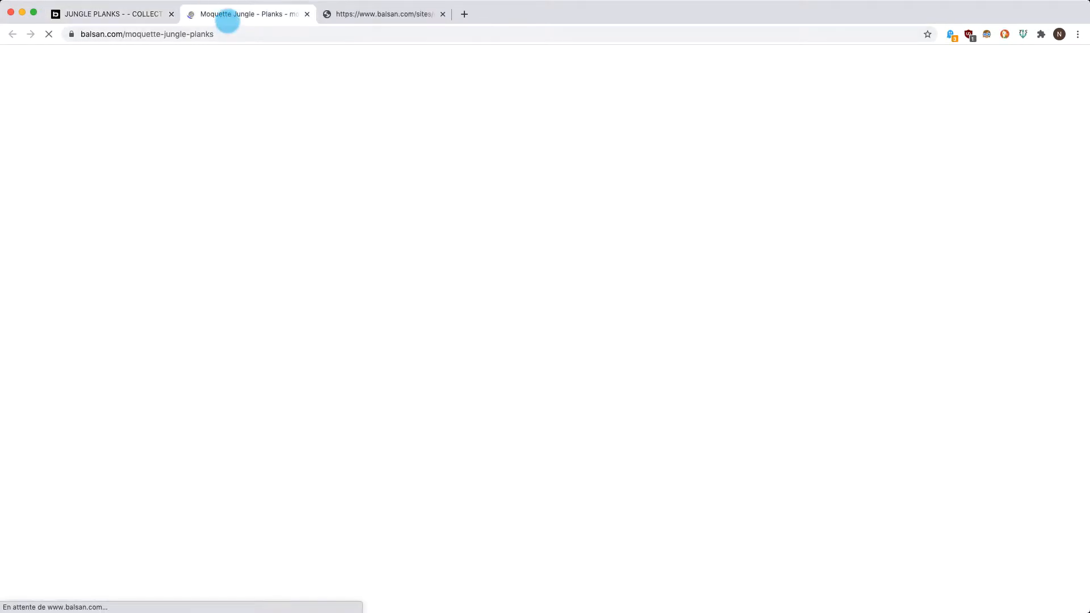
scroll(654, 371, "down", 10)
scroll(654, 371, "down", 20)
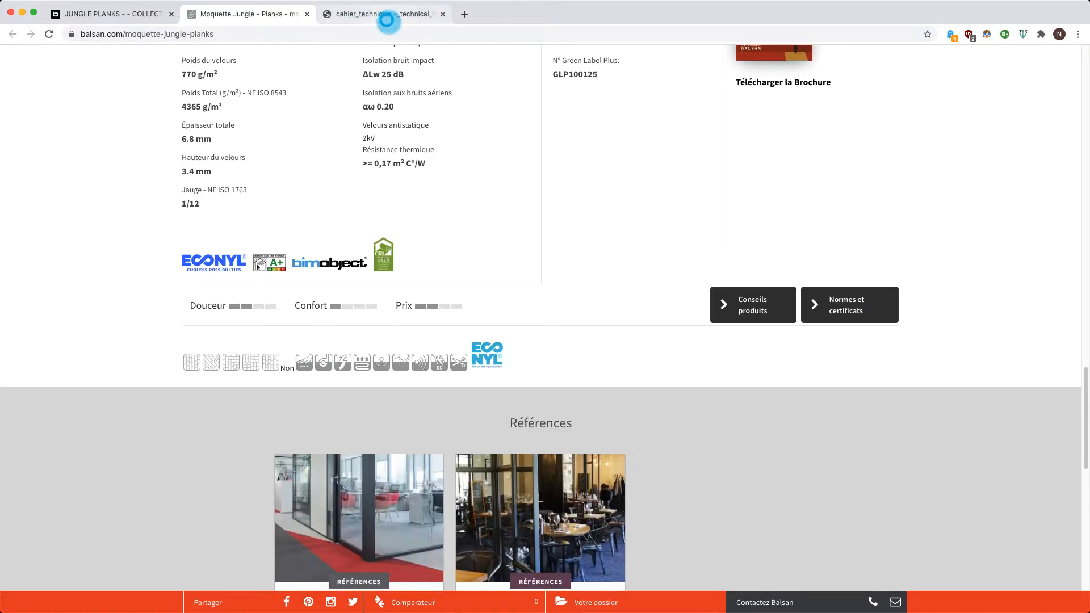
Look through the technical handbook PDF, and close it together with the balsan.com product page.
left_click(387, 20)
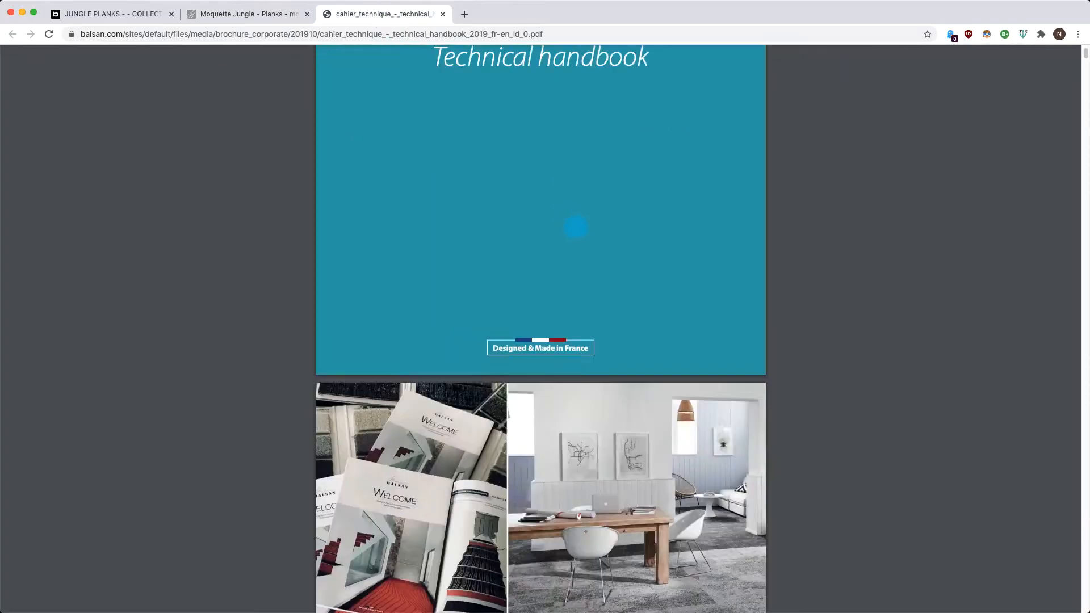
scroll(577, 227, "down", 20)
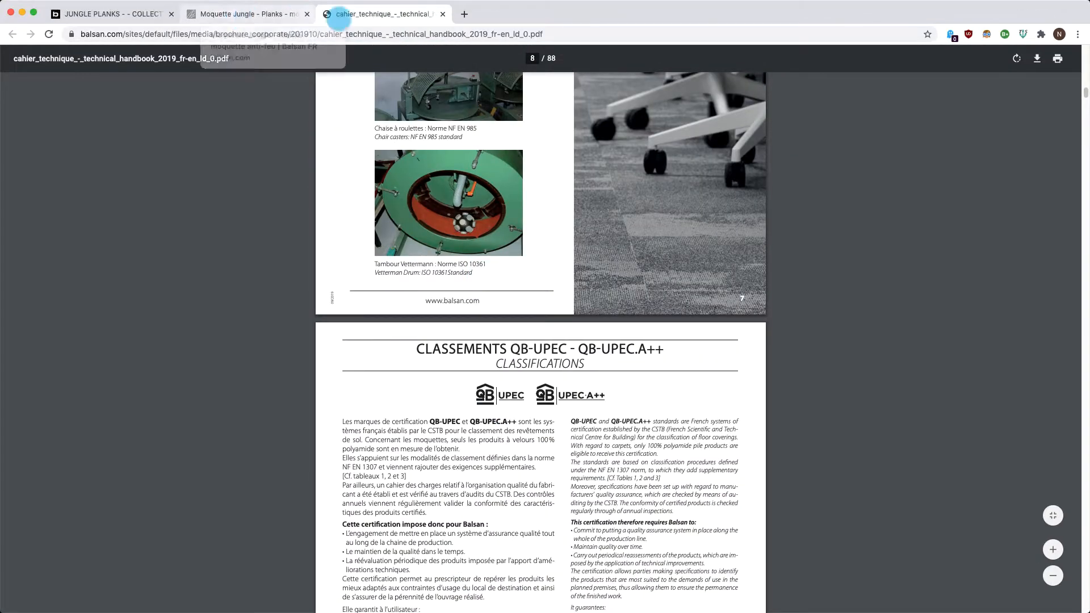
left_click(307, 14)
left_click(307, 14)
Review the carpet's miscellaneous, classification and region information, and look through Balsan's sales contacts.
scroll(603, 384, "up", 1)
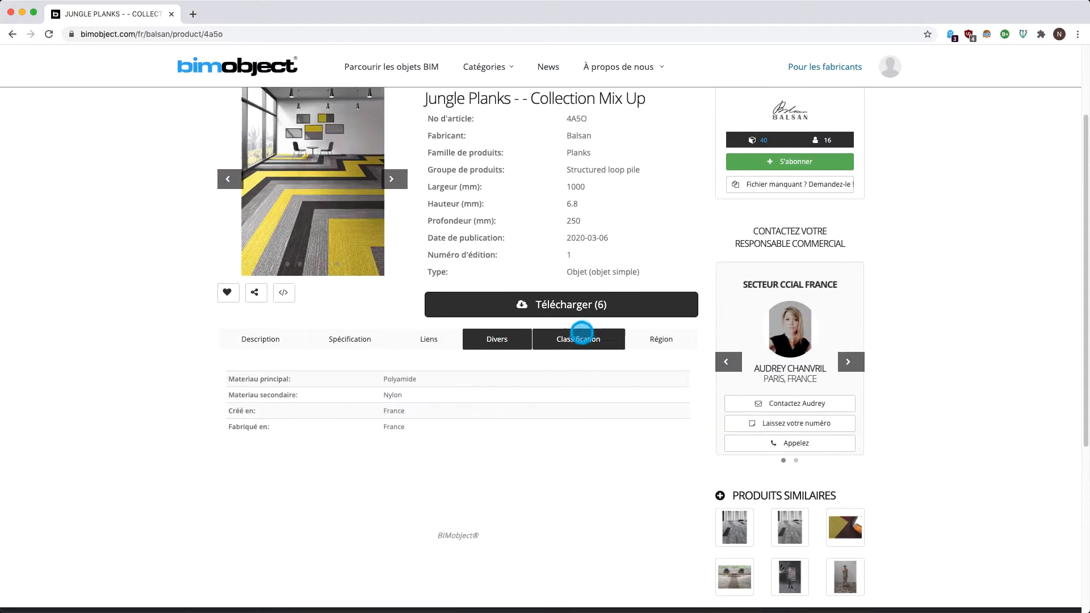
left_click(579, 334)
left_click(658, 336)
scroll(373, 403, "down", 3)
scroll(373, 403, "up", 5)
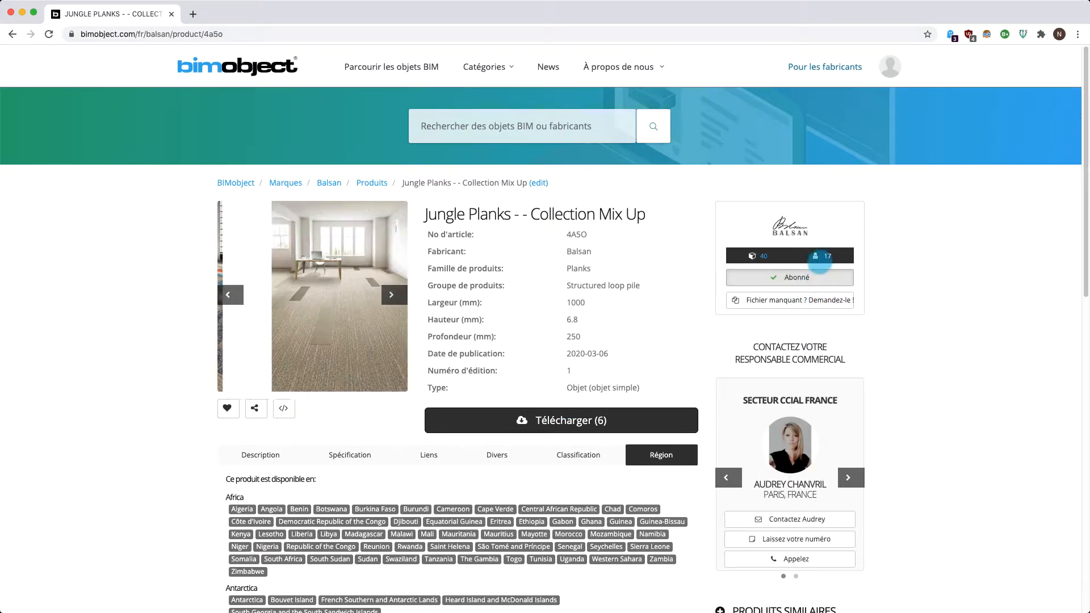
scroll(881, 318, "down", 2)
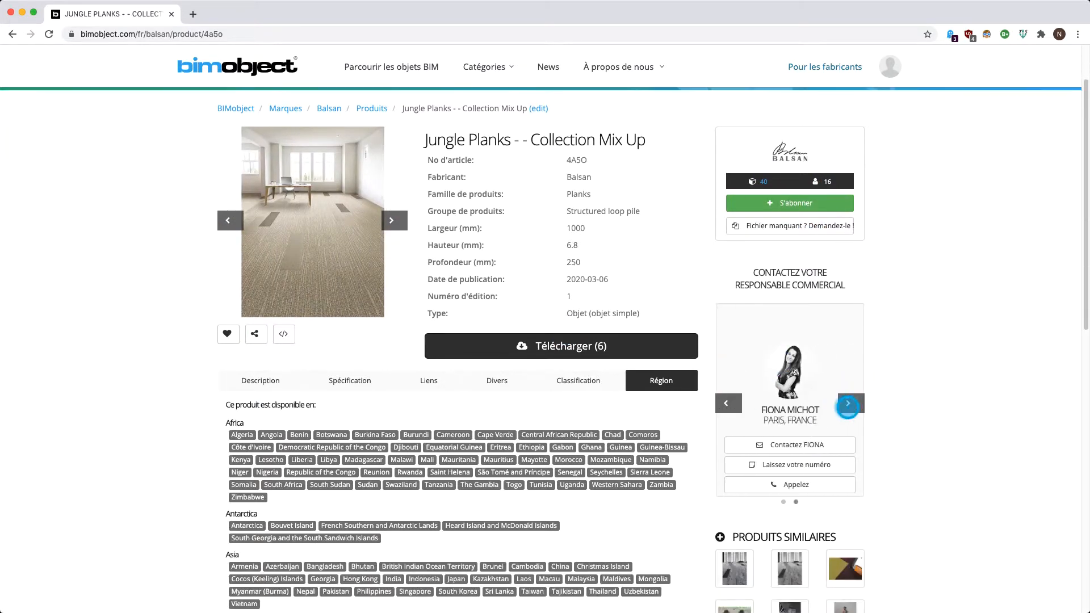
left_click(846, 403)
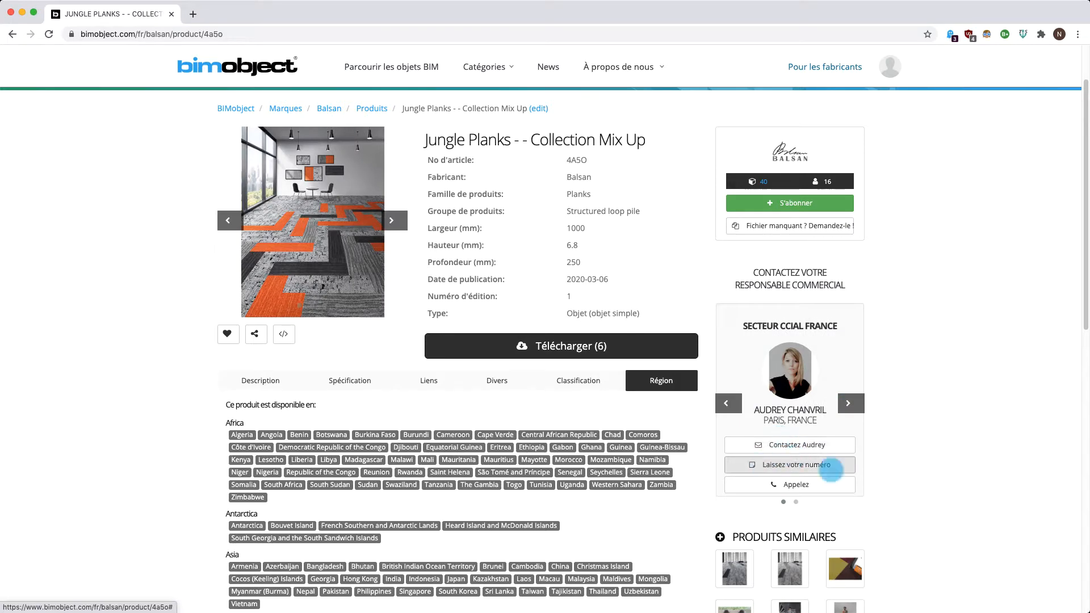
Download the French Revit 2017 file and the Balsan-Textures.zip materials package for Jungle Planks, and close the download list.
left_click(580, 347)
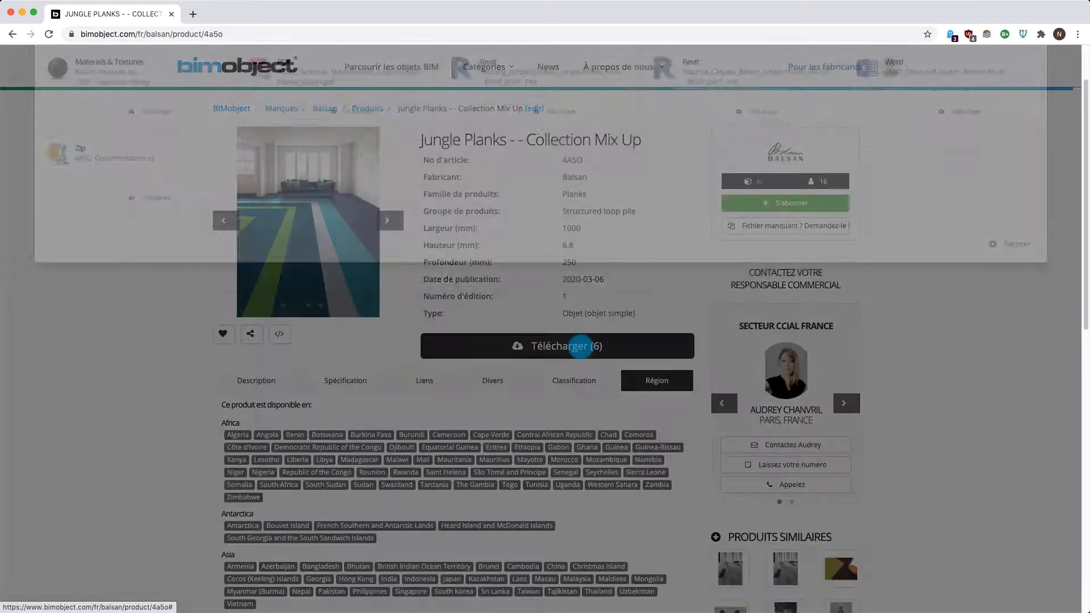
left_click(549, 170)
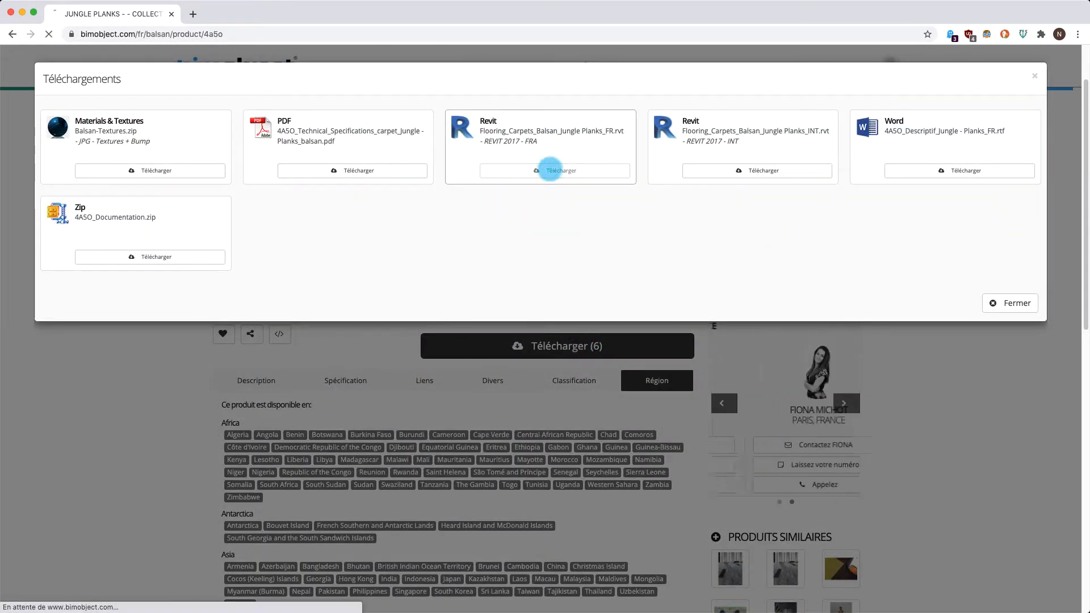
left_click(130, 170)
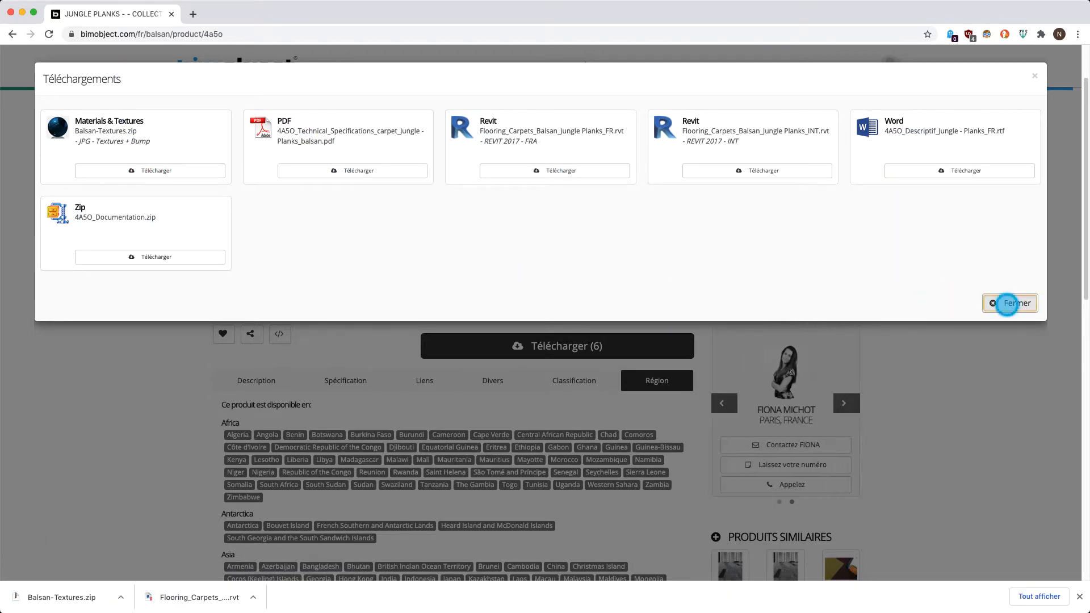
left_click(1006, 304)
Switch to the office building project in Revit and open the 02 - R+1 floor plan.
left_click(18, 12)
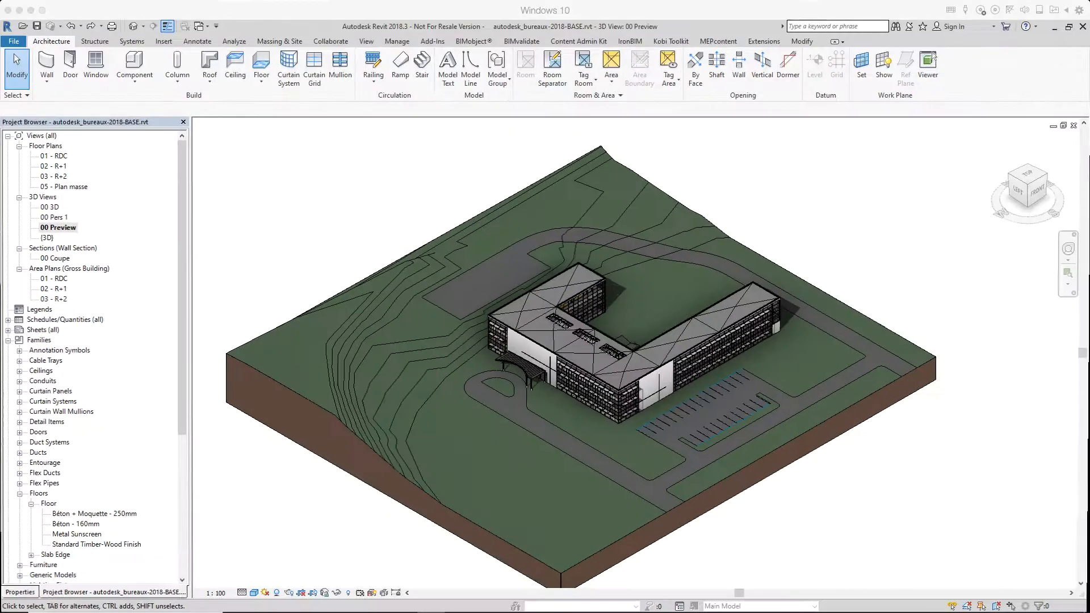
left_click(722, 349)
scroll(702, 410, "up", 5)
left_click(740, 401)
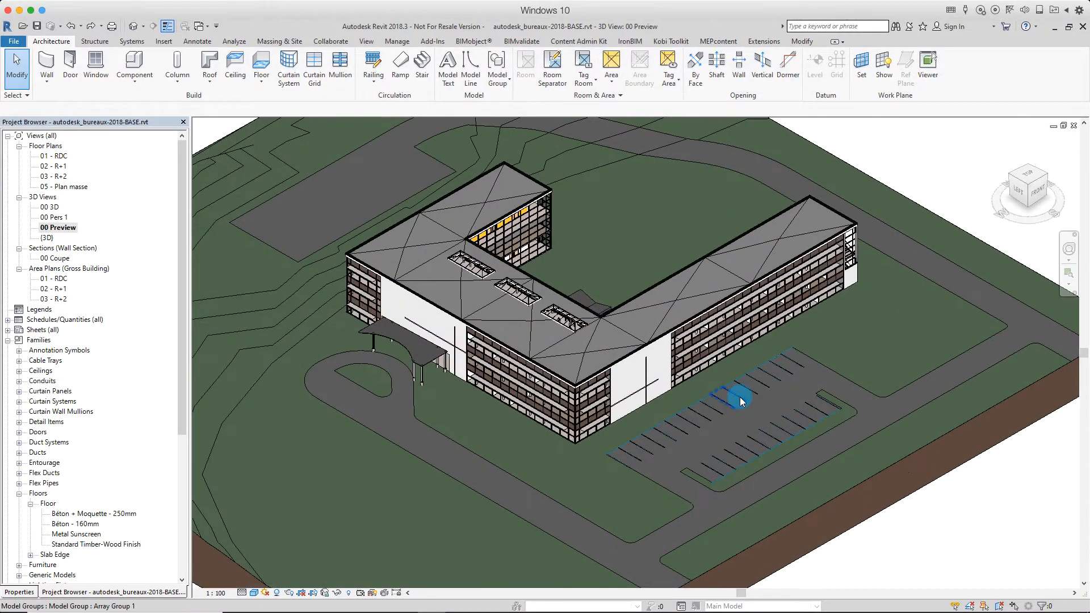
middle_click_drag(723, 399, 607, 360, "shift")
scroll(618, 370, "up", 2)
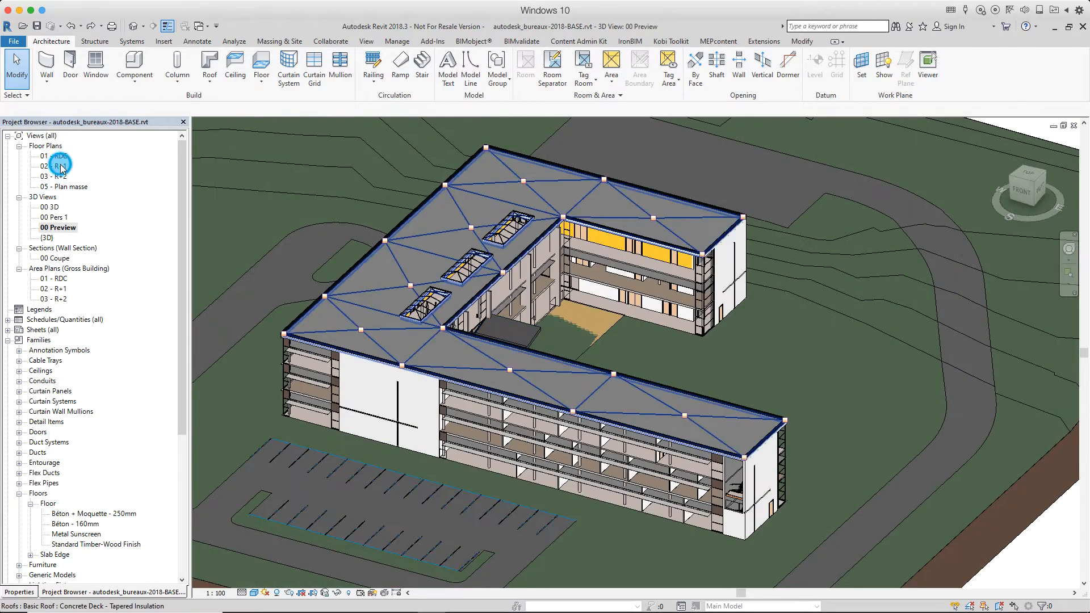
double_click(48, 166)
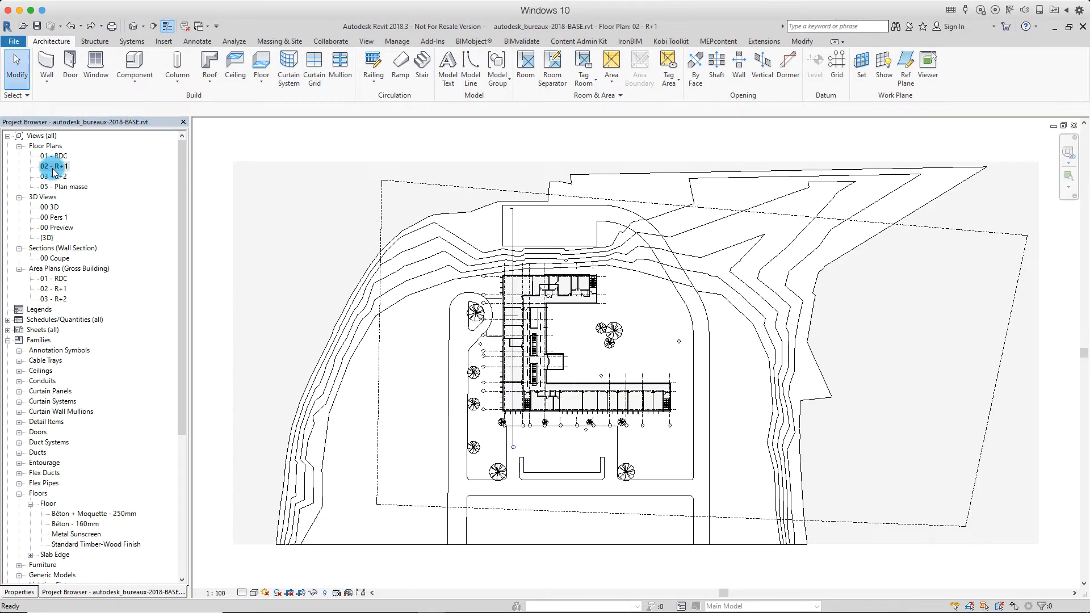
scroll(593, 349, "up", 1)
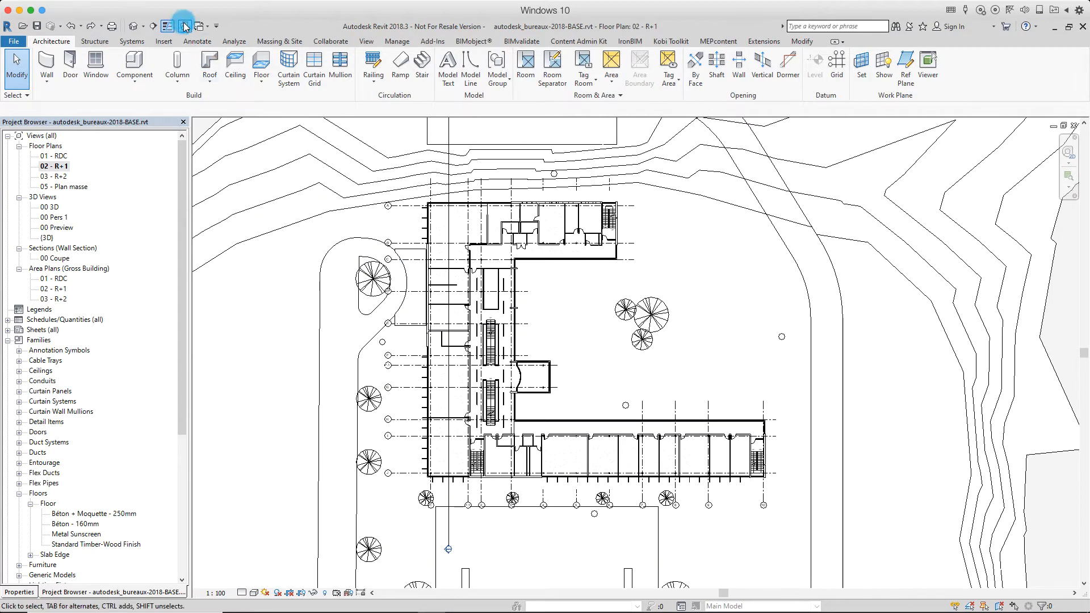
Switch to the Flooring_Carpets_Balsan_Jungle Planks_FR.rvt file and examine the carpet colours and description on its Balsan - L480 - Tiles sheet.
left_click(206, 26)
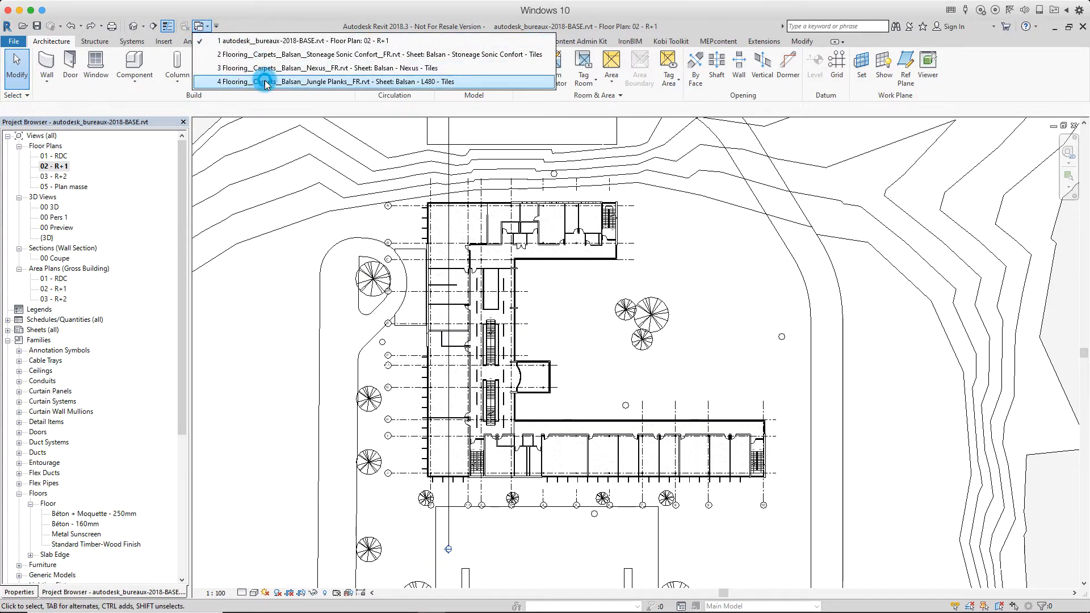
left_click(255, 85)
scroll(323, 316, "down", 6)
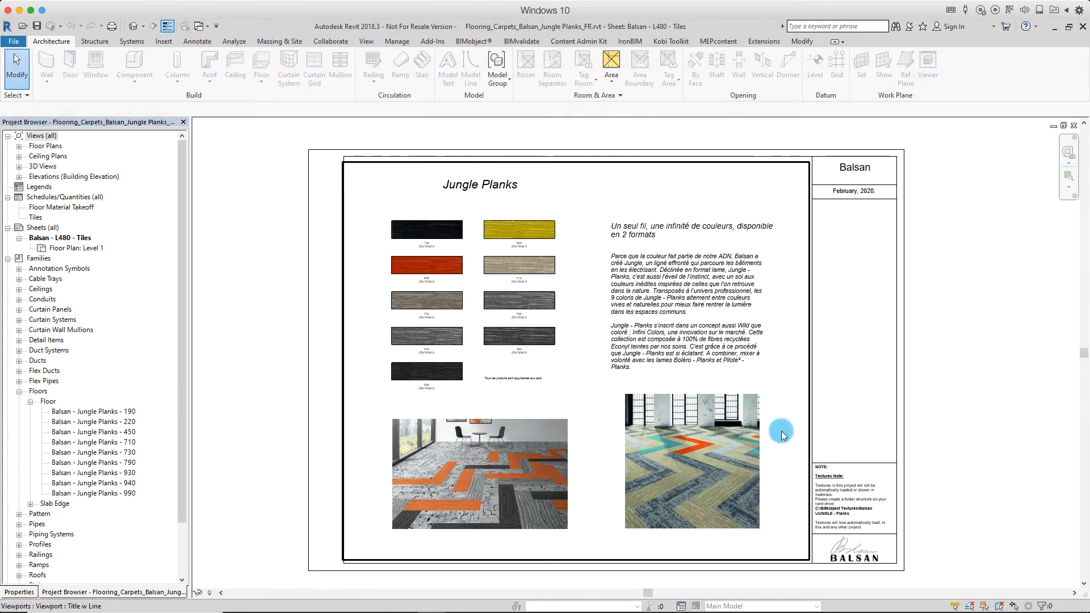
scroll(682, 339, "up", 5)
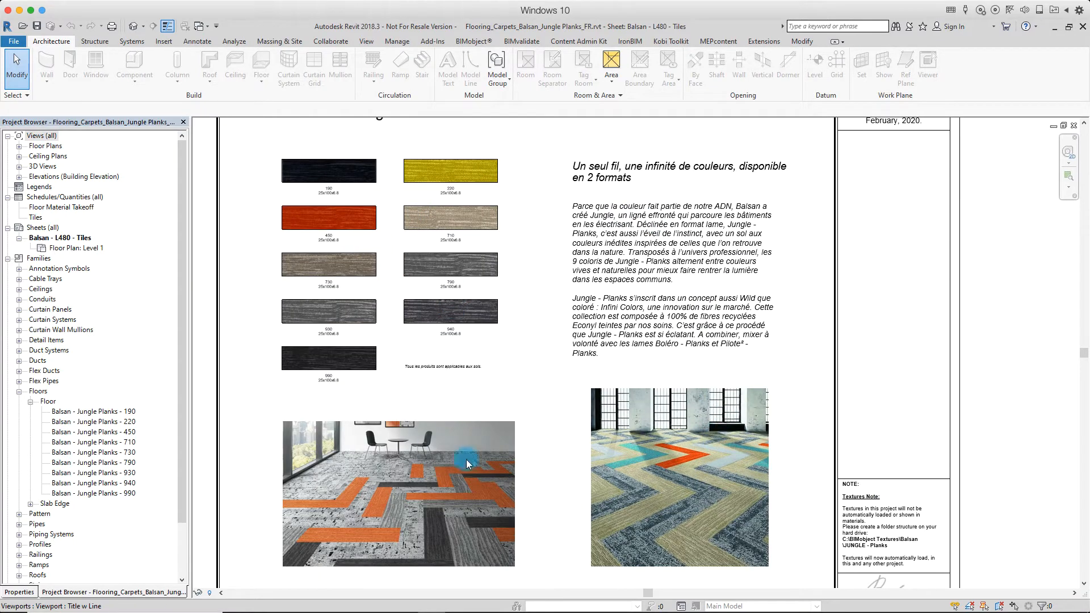
Review the type properties of the Balsan - Jungle Planks - 710 floor, and read the textures note on the sheet.
right_click(106, 443)
left_click(154, 544)
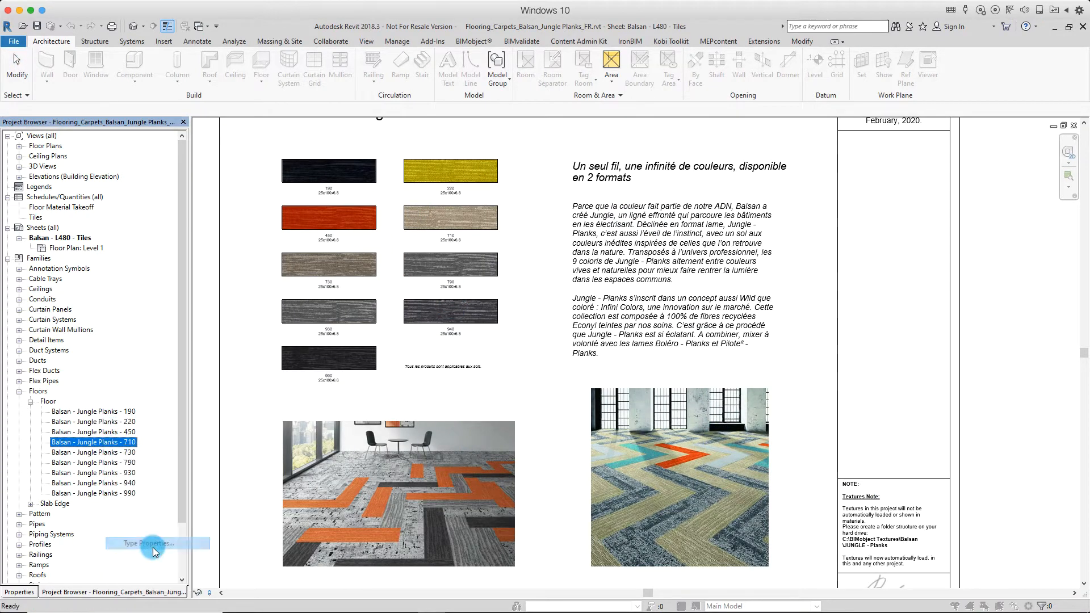
scroll(536, 334, "down", 5)
scroll(538, 351, "up", 5)
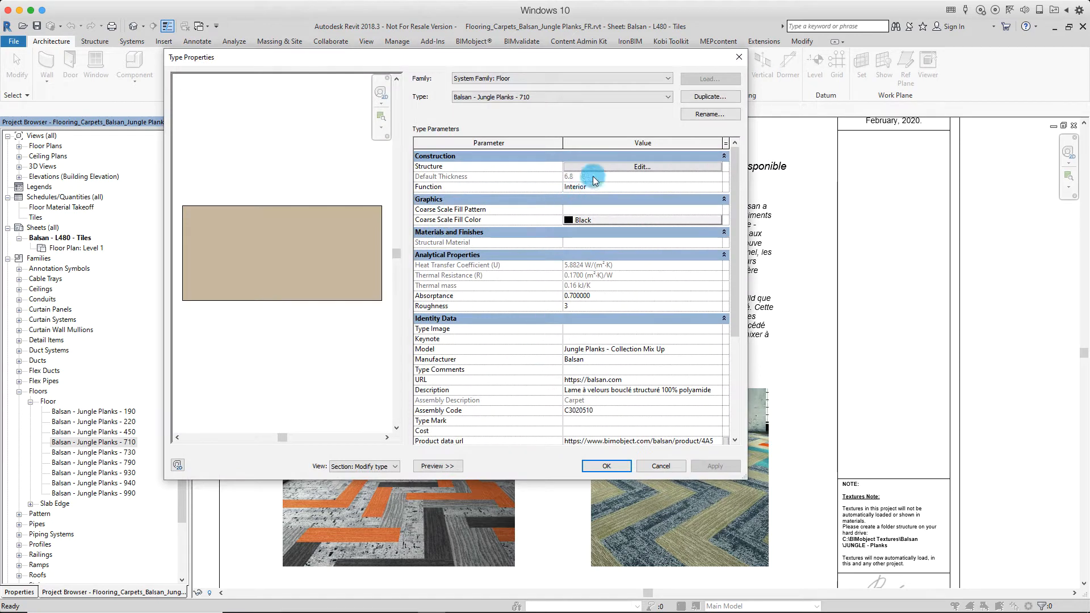
scroll(542, 354, "down", 4)
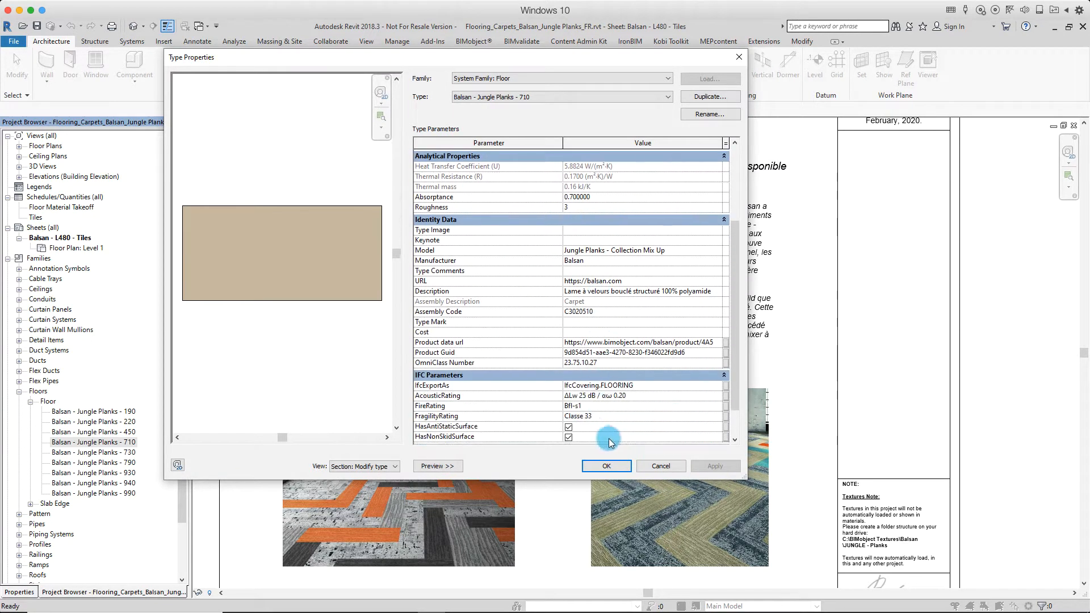
left_click(661, 466)
scroll(865, 559, "up", 1)
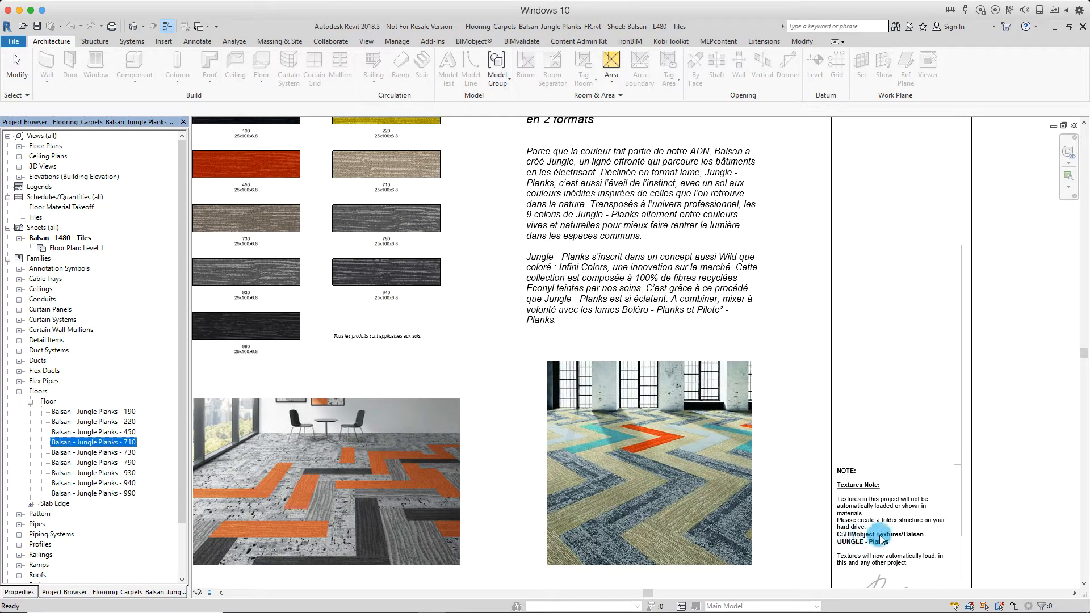
scroll(596, 448, "down", 1)
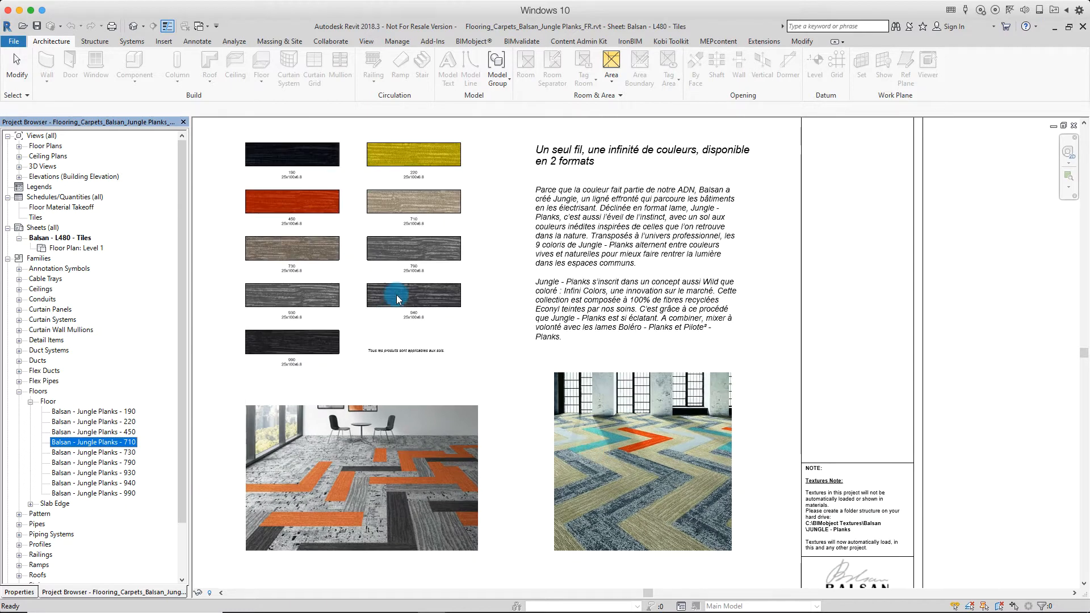
Inspect the carpet materials, including the appearance and thermal properties of Tile - Balsan - Jungle Planks - 930.
left_click(395, 44)
left_click(47, 69)
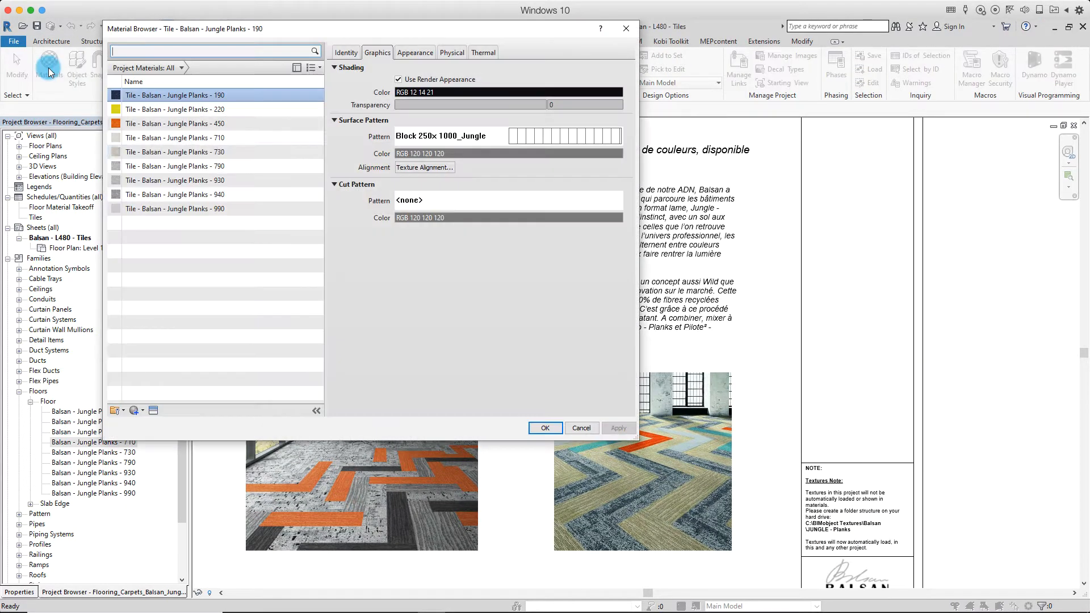
left_click(170, 149)
left_click(177, 183)
left_click(415, 52)
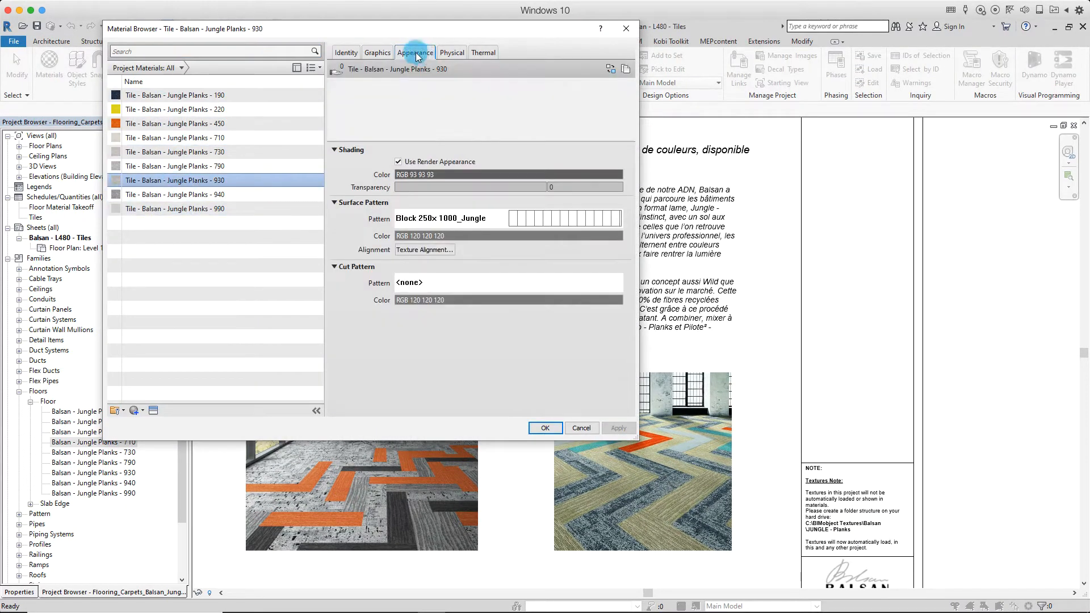
left_click(483, 52)
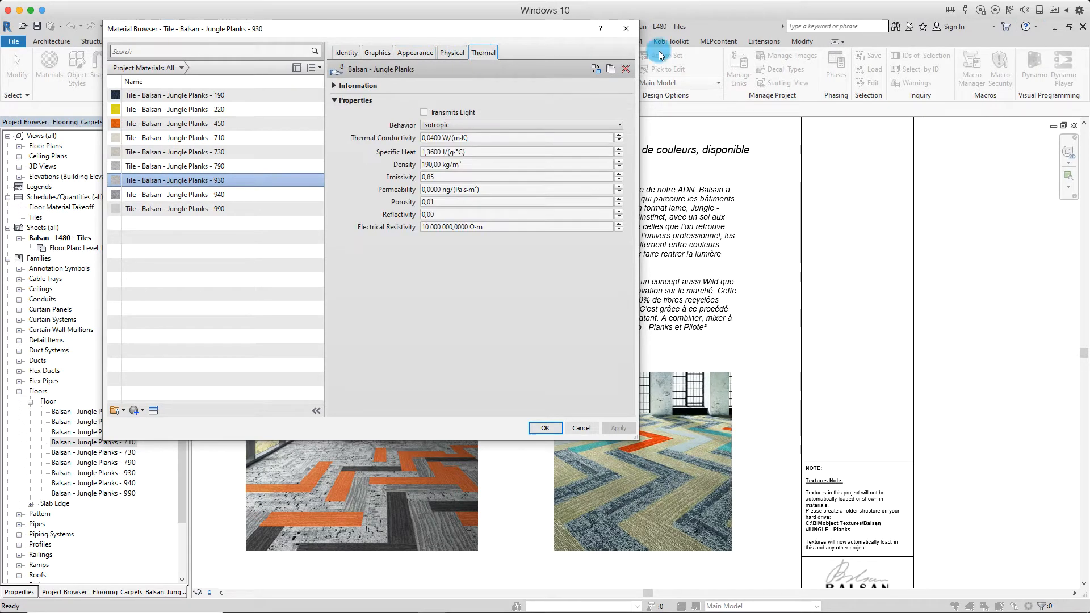
left_click(626, 29)
Close the material review and return to the 02 - R+1 floor plan of the office building project.
left_click(206, 26)
left_click(340, 58)
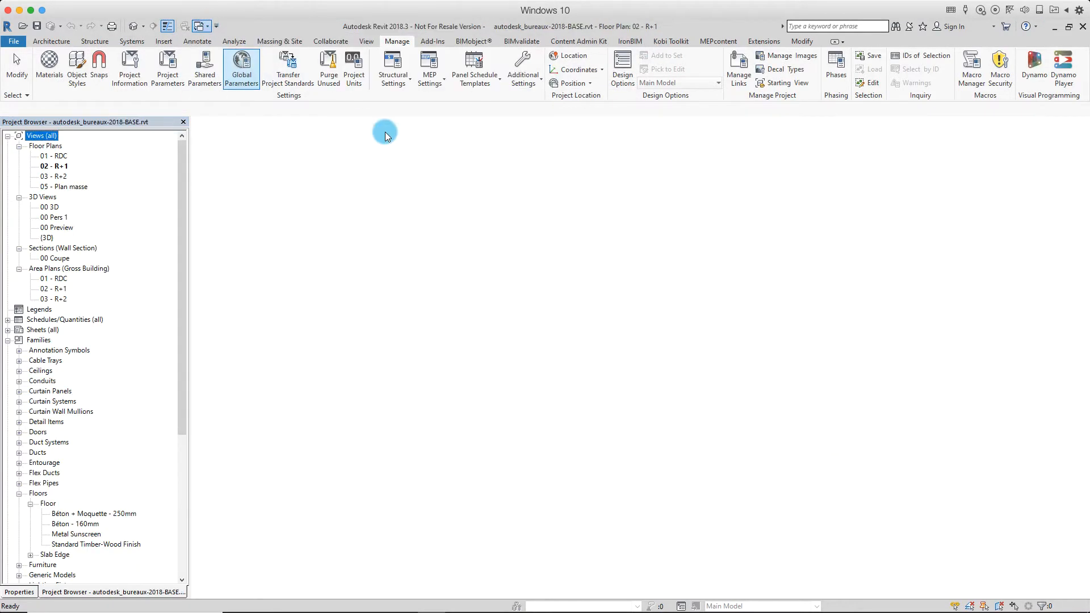
left_click(400, 42)
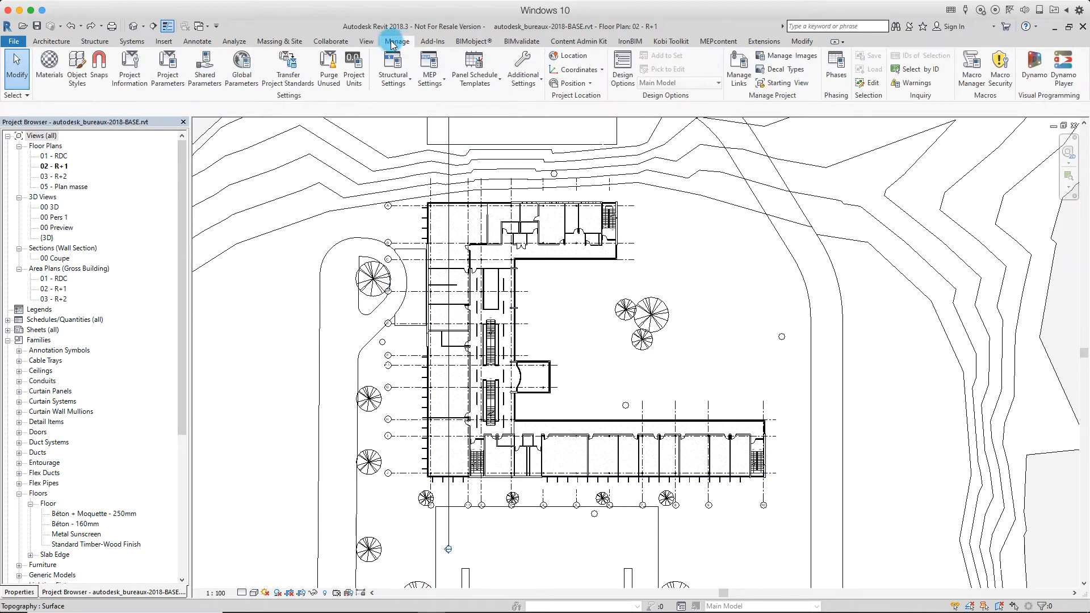
Transfer only the floor types from Flooring_Carpets_Balsan_Jungle Planks_FR.rvt into the office building project.
left_click(300, 71)
left_click(561, 238)
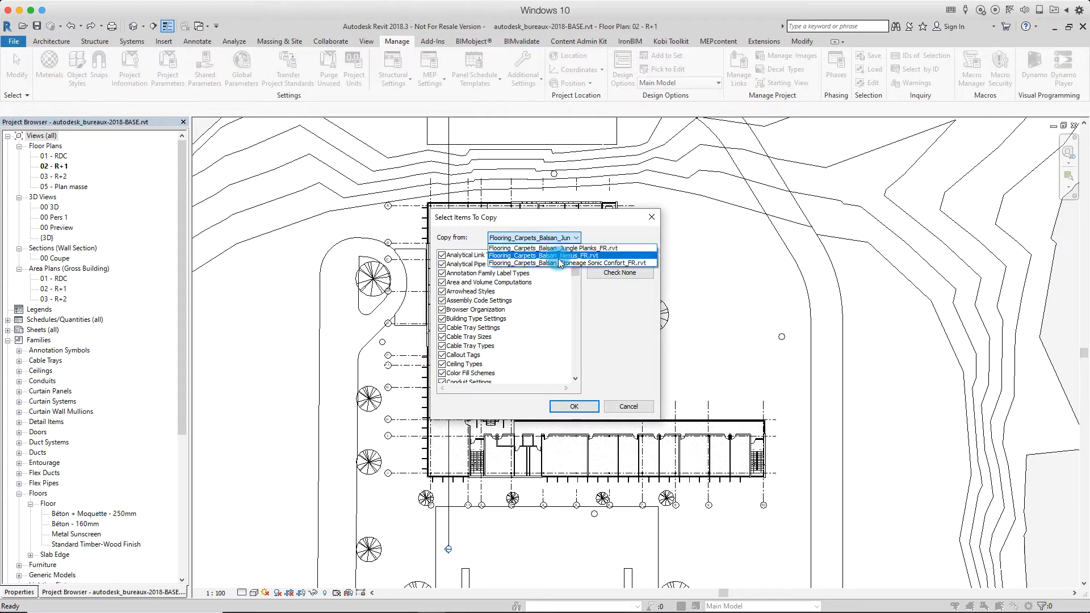
left_click(599, 234)
left_click_drag(575, 269, 573, 307)
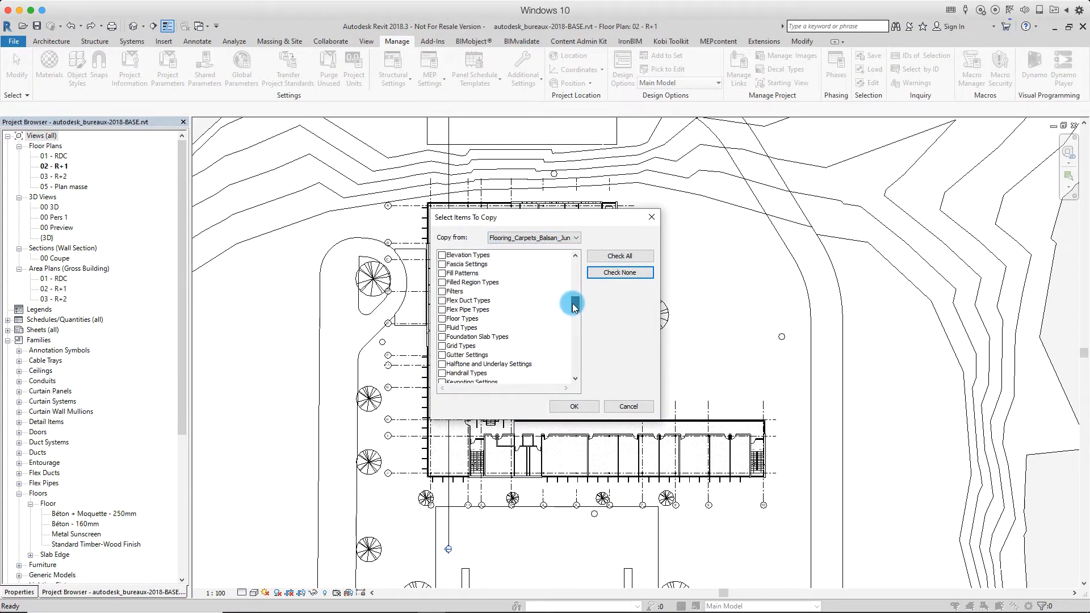
left_click(571, 407)
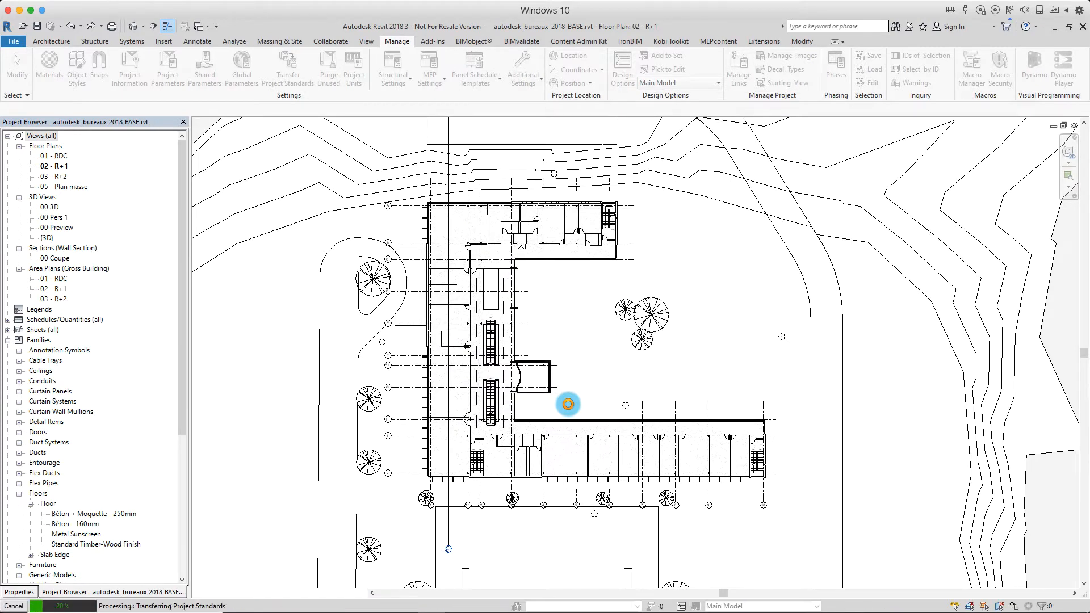
Transfer only the floor types from Flooring_Carpets_Balsan_Nexus_FR.rvt, and check the project's list of floor types.
left_click(289, 74)
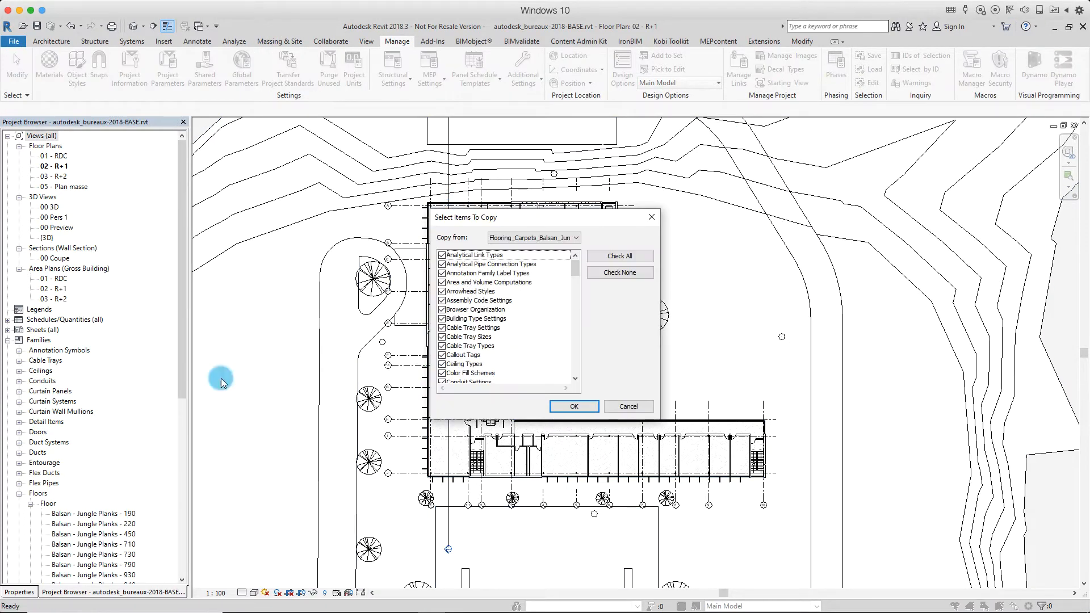
left_click(558, 234)
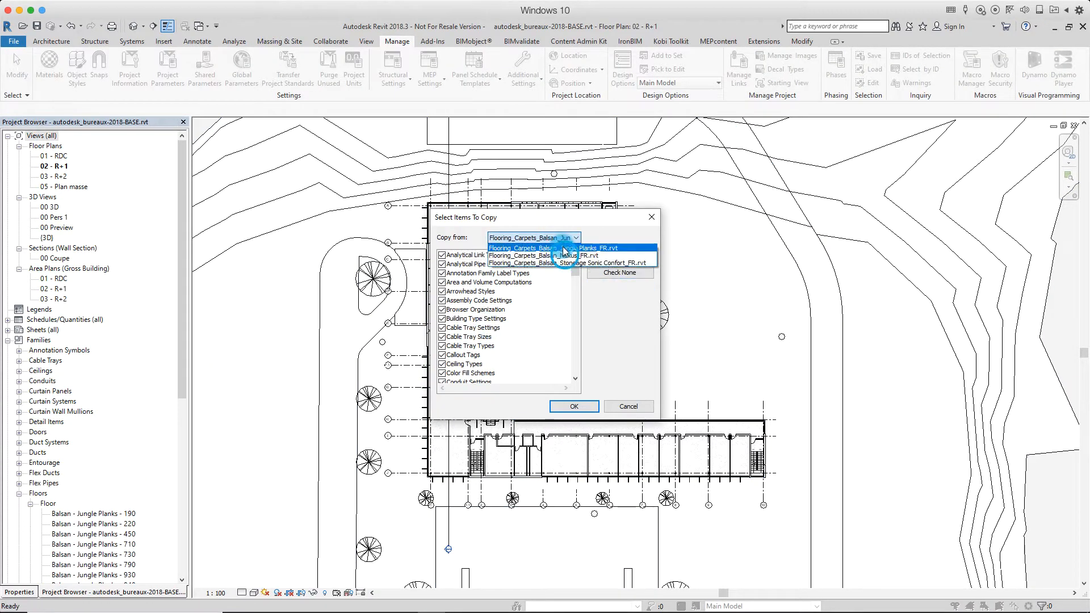
left_click(565, 254)
left_click(606, 276)
scroll(498, 357, "down", 6)
scroll(497, 360, "down", 4)
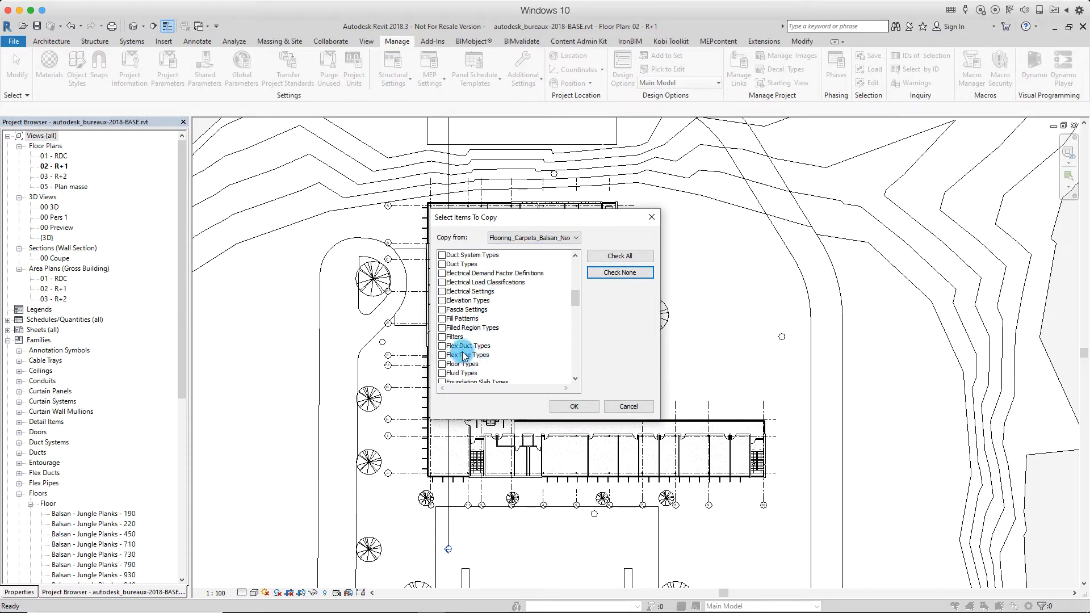
left_click(574, 406)
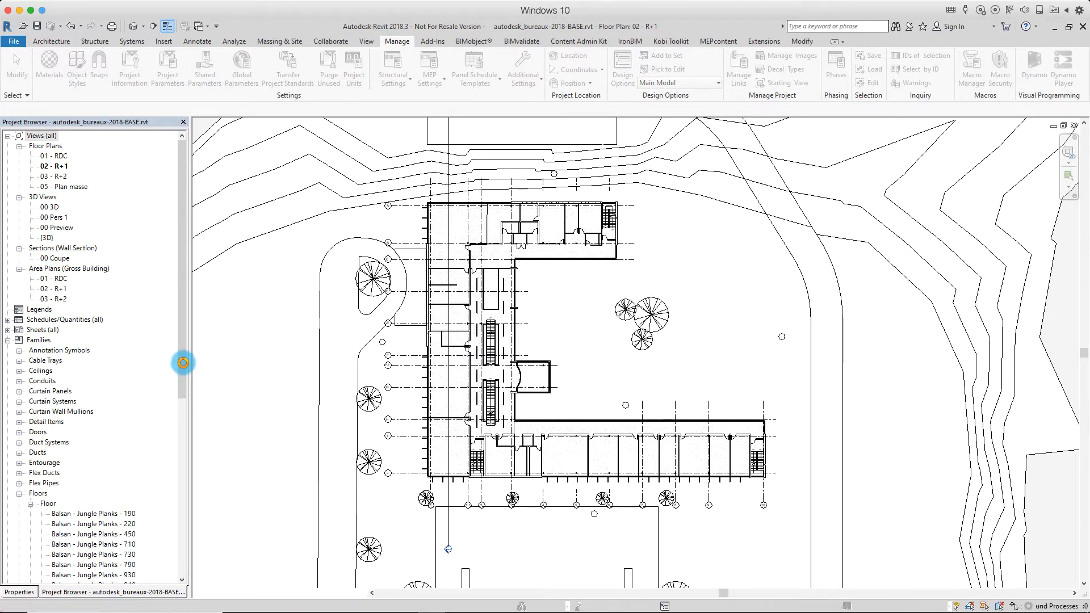
left_click_drag(183, 349, 182, 459)
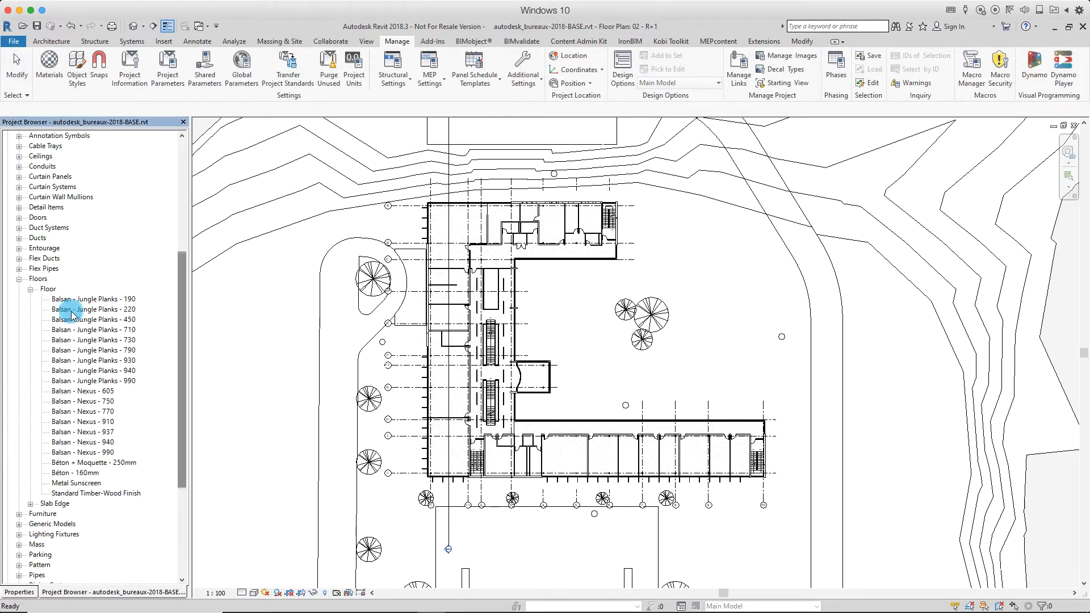
Transfer only the floor types from Flooring_Carpets_Balsan_Stoneage Sonic Confort_FR.rvt into the office building project.
left_click(281, 79)
left_click(540, 237)
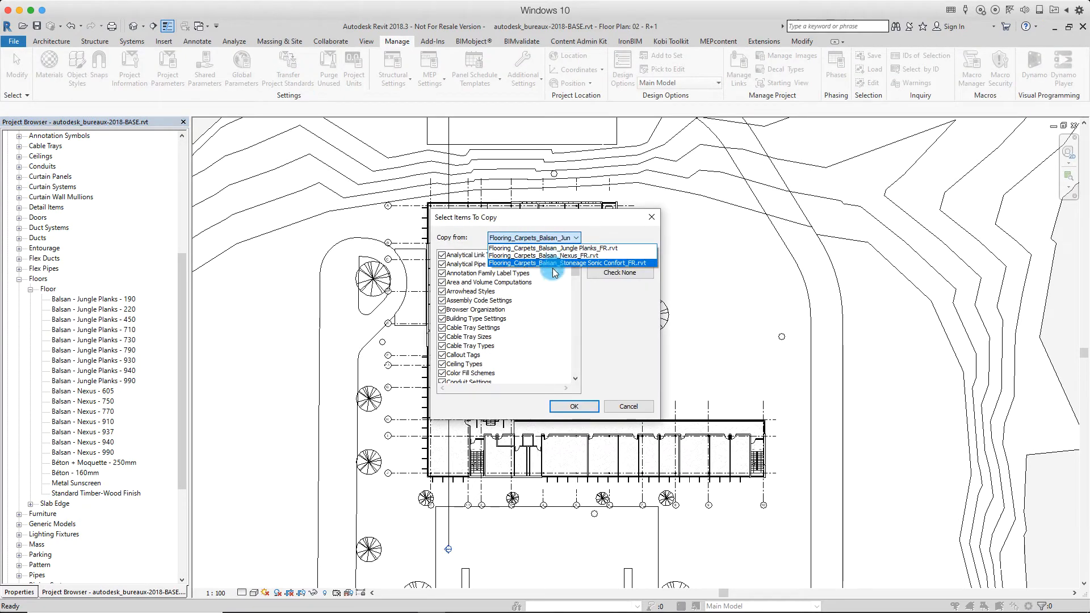
left_click(619, 273)
scroll(451, 351, "down", 9)
left_click(442, 337)
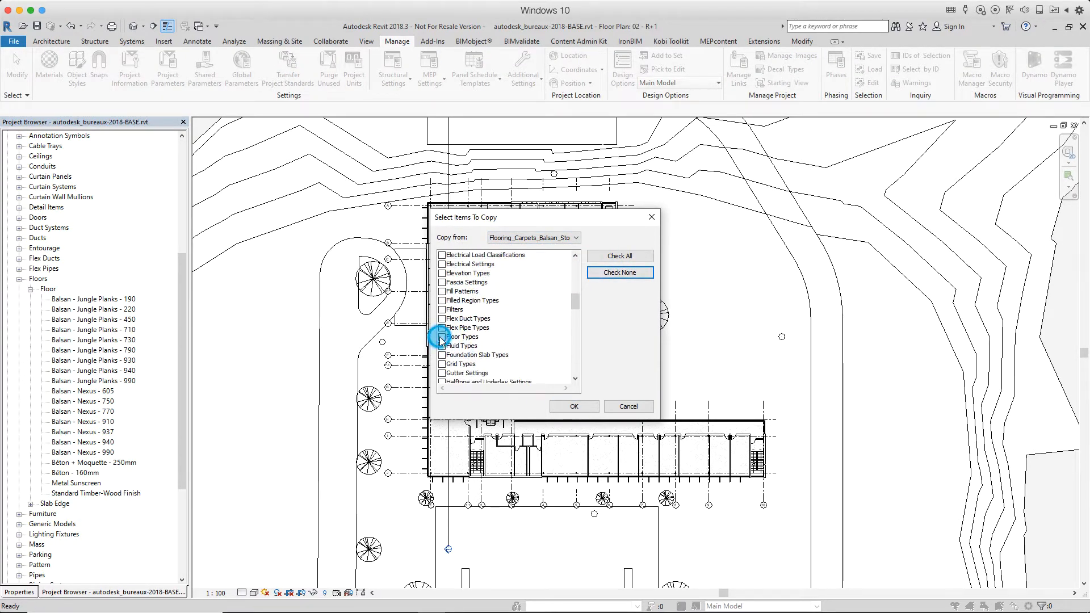
left_click(573, 407)
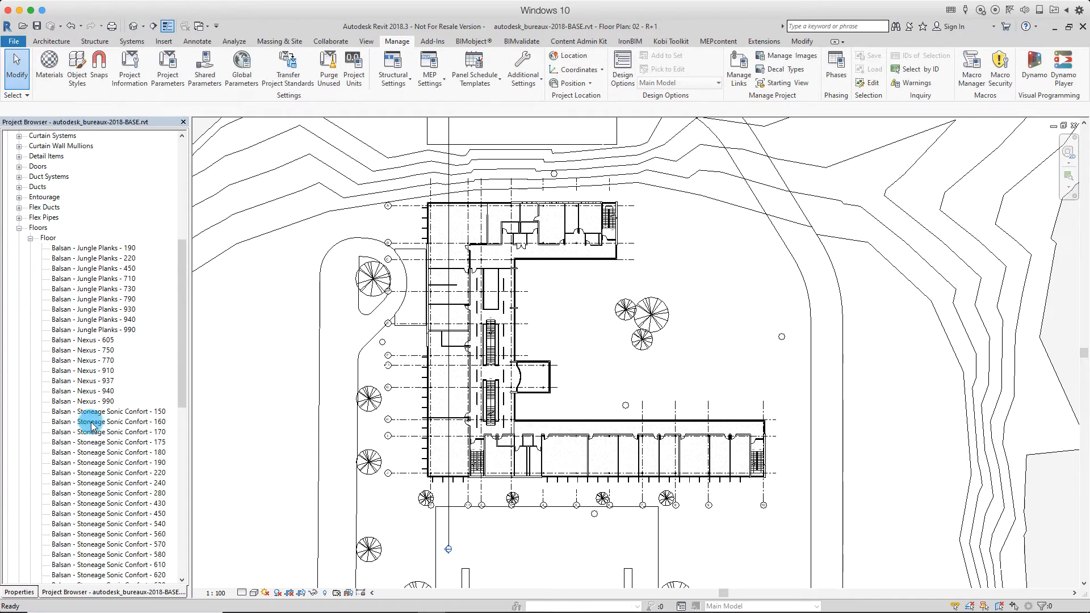
Review the type properties of the transferred Balsan - Nexus - 750 floor.
scroll(96, 284, "down", 6)
right_click(100, 218)
left_click(142, 319)
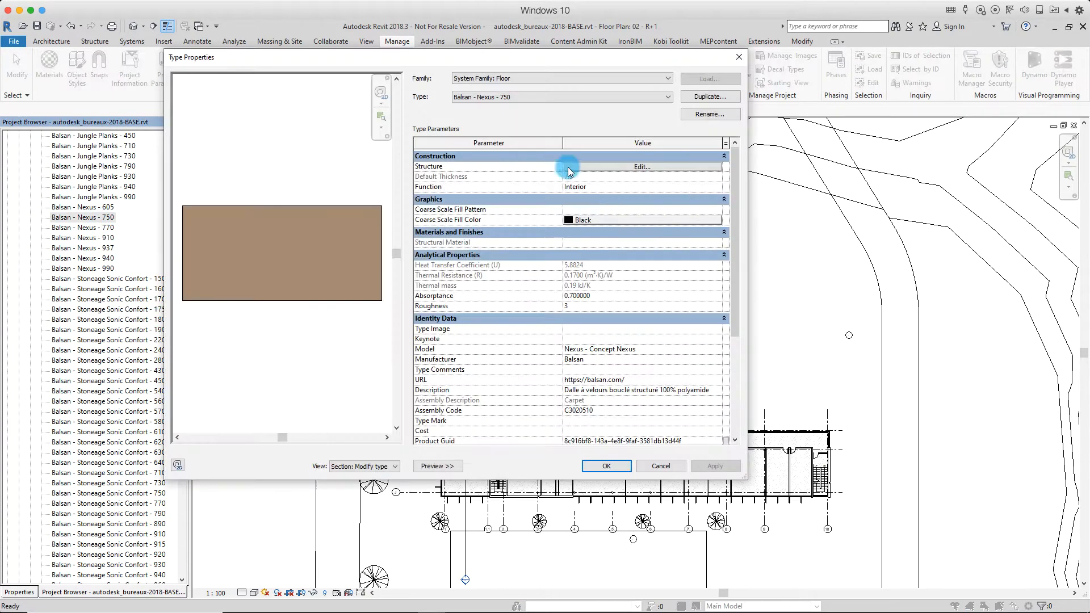
key("Escape")
scroll(108, 180, "up", 2)
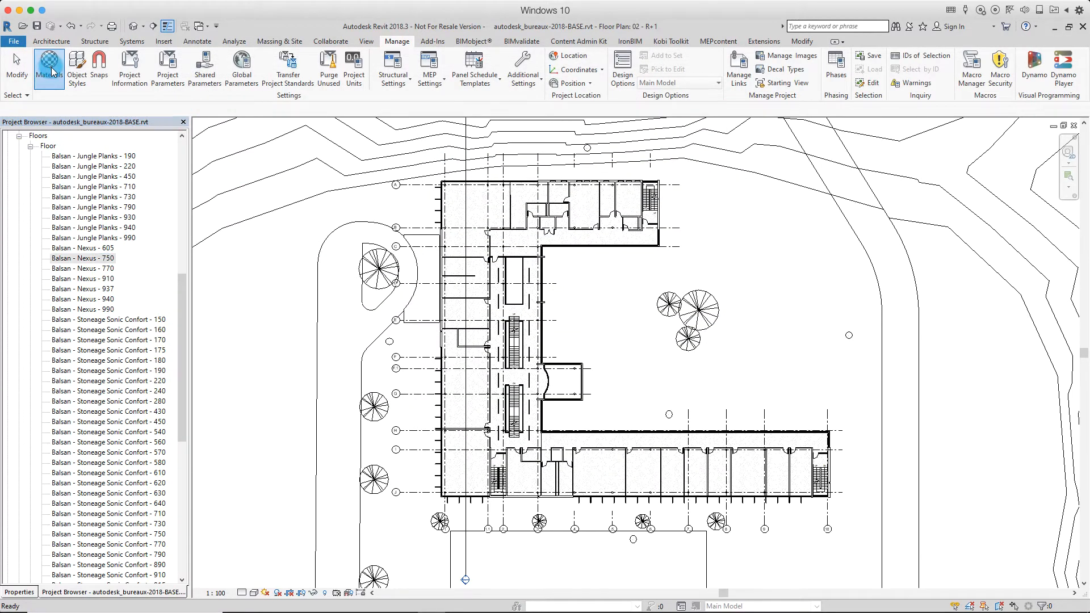
Examine the transferred Balsan tile materials in the project's material list.
left_click(50, 69)
left_click_drag(316, 110, 309, 335)
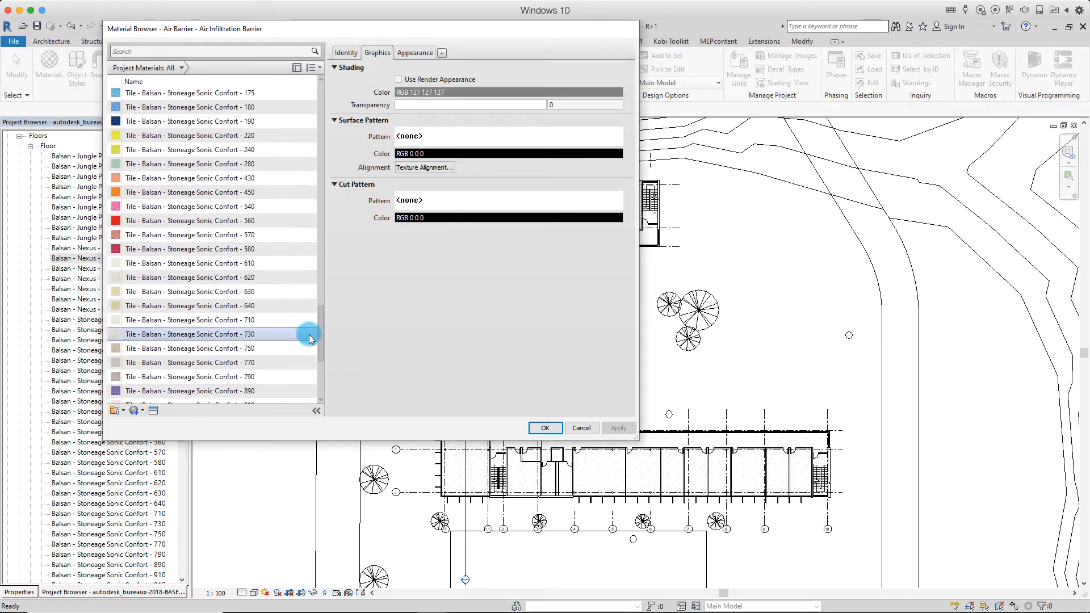
key("Escape")
Check the type properties of the Balsan - Stoneage Sonic Confort - 240 floor and close them without changes.
scroll(584, 298, "up", 5)
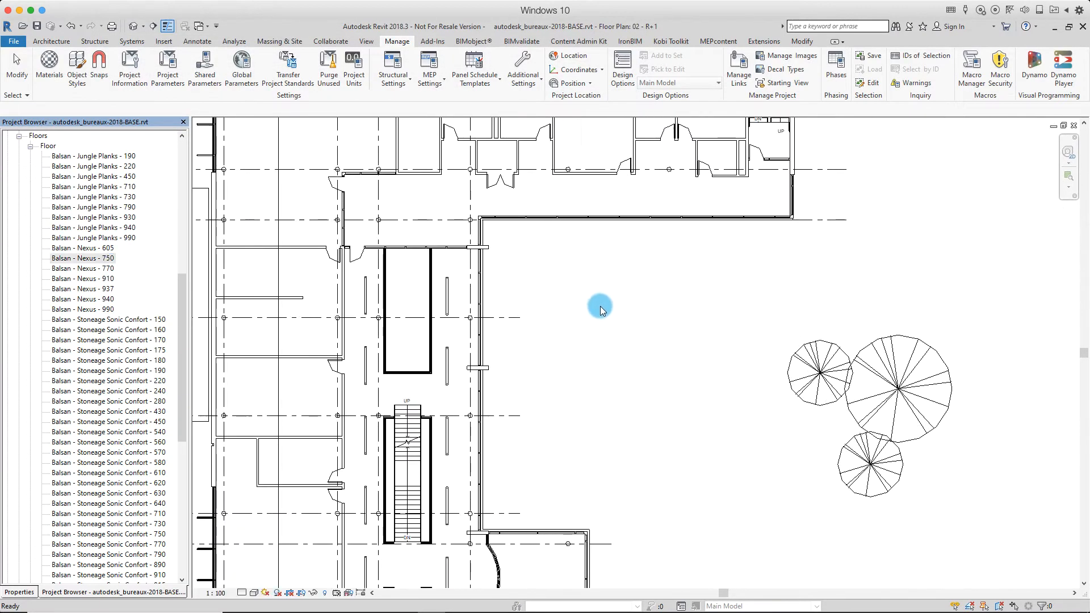
scroll(601, 305, "down", 5)
scroll(337, 327, "up", 4)
right_click(146, 386)
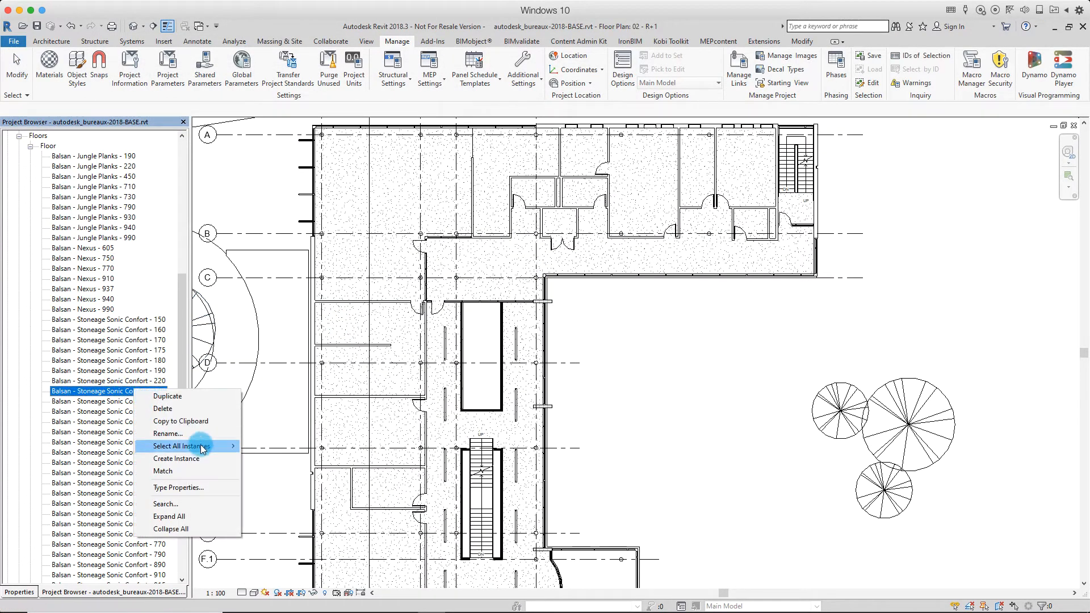
left_click(194, 486)
key("Escape")
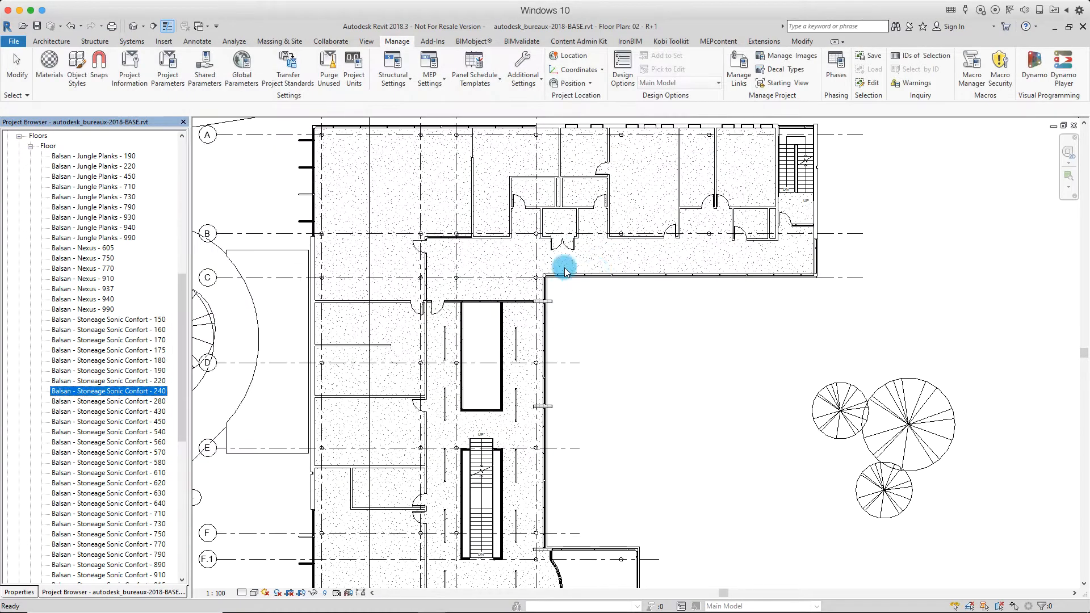
Select the floor in the 02 - R+1 plan and open the layer structure of its Béton + Moquette - 250mm type.
scroll(499, 260, "up", 3)
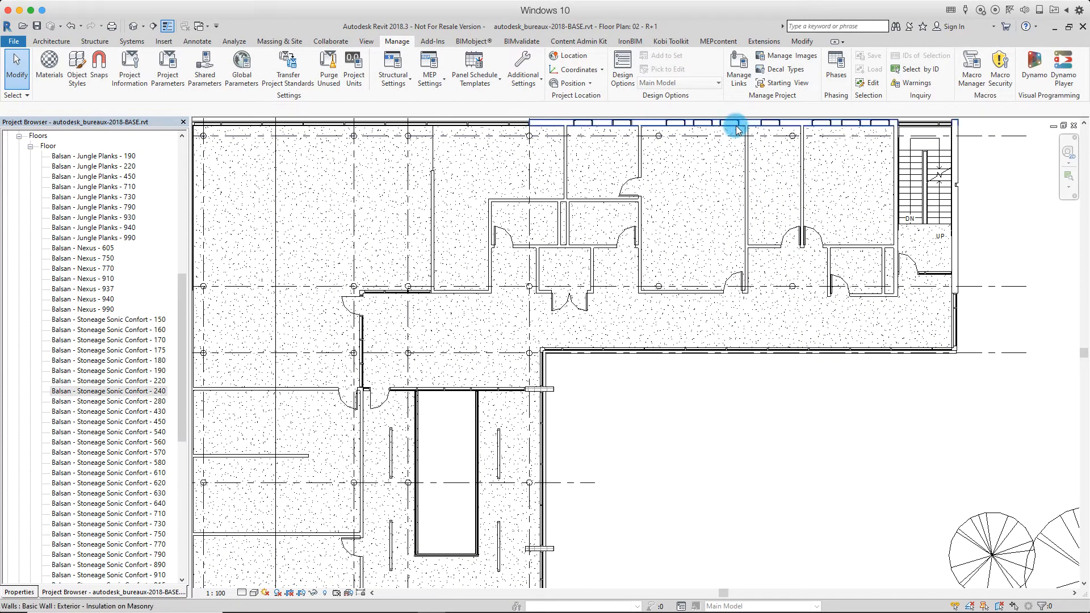
key("Tab")
left_click(735, 128)
scroll(471, 244, "down", 2)
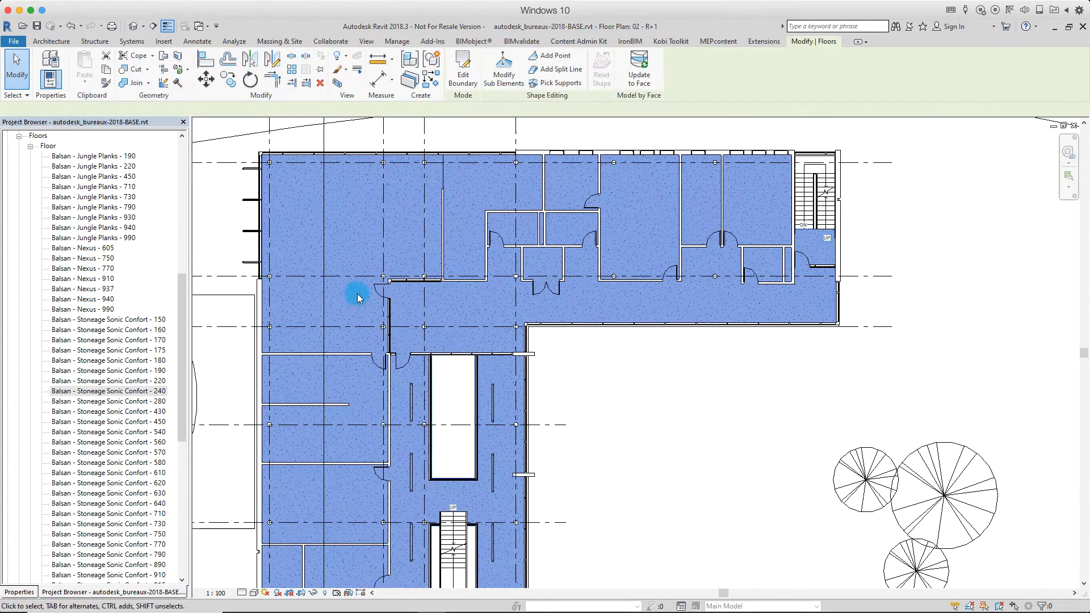
left_click(18, 597)
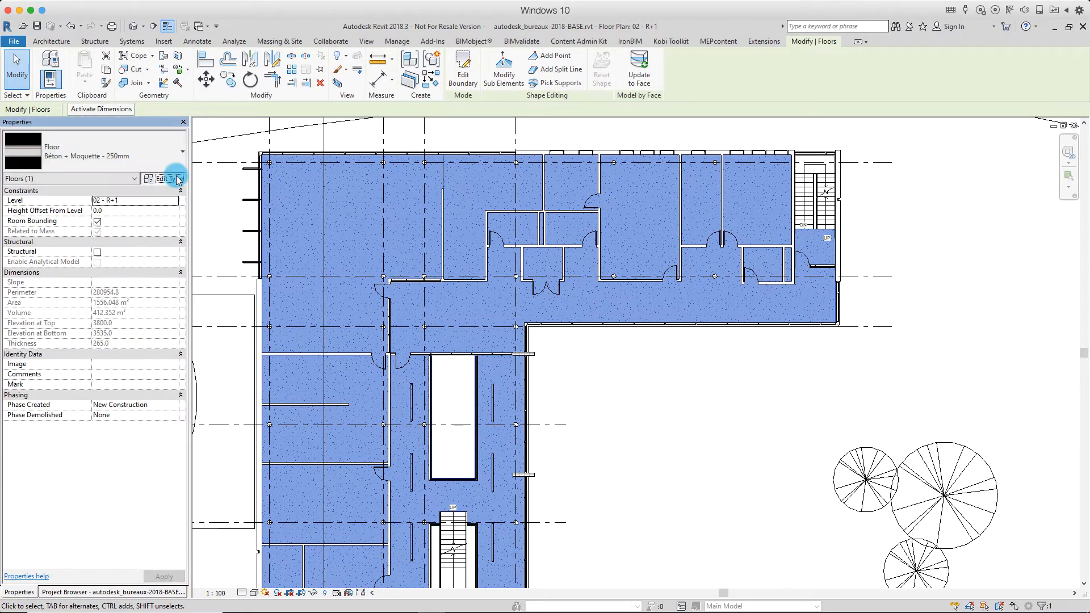
left_click(158, 177)
left_click(617, 167)
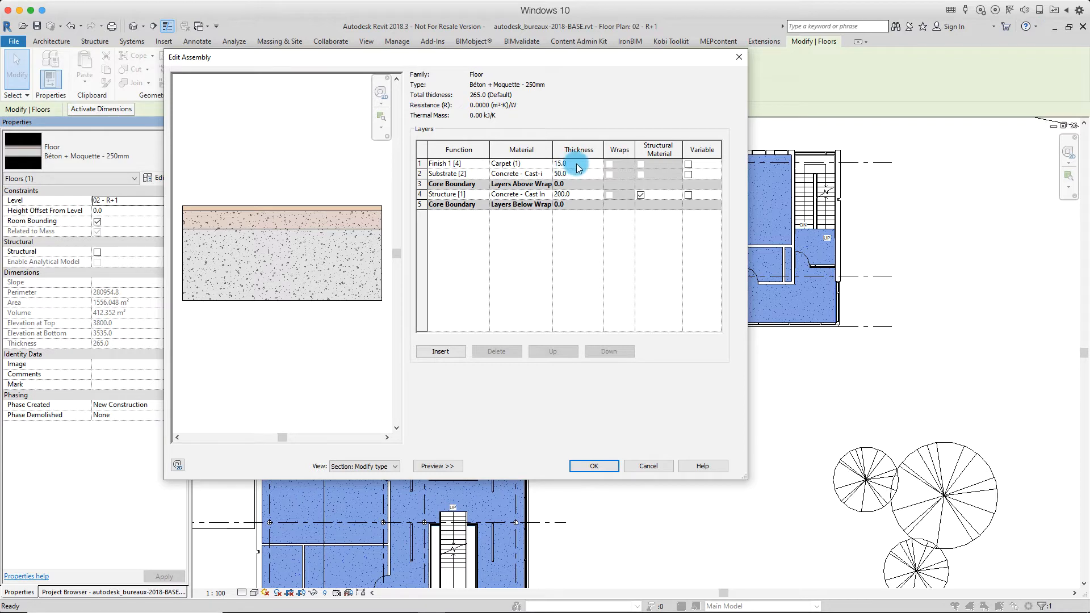
Replace the Finish 1 [4] layer's carpet with a dark red Tile - Balsan - Stoneage Sonic Confort material, 9.7 mm thick, and apply the type change.
left_click(548, 164)
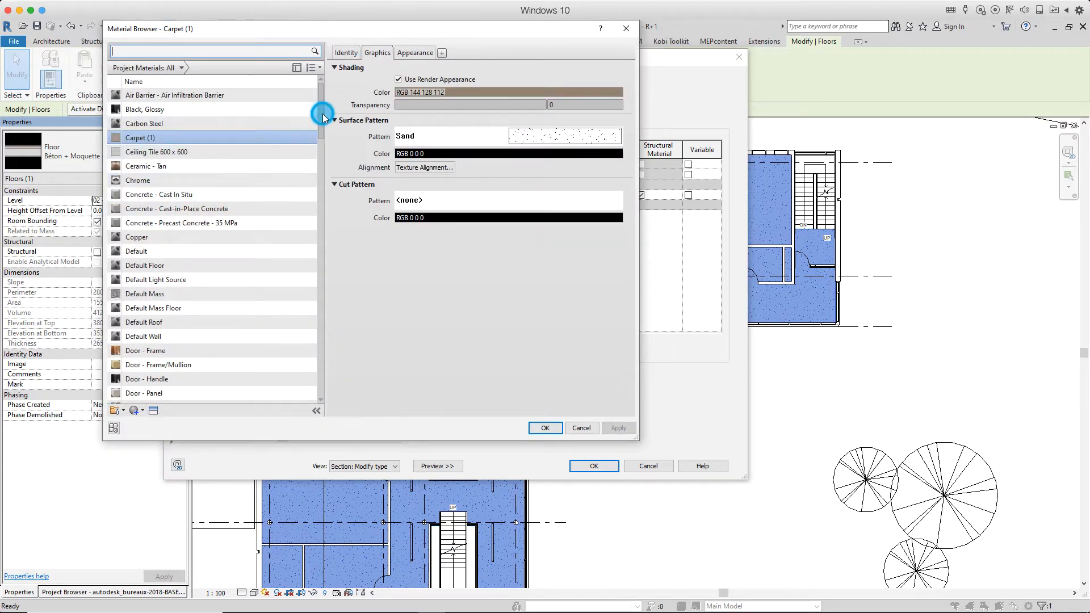
left_click_drag(323, 118, 323, 297)
left_click(289, 315)
scroll(168, 243, "down", 4)
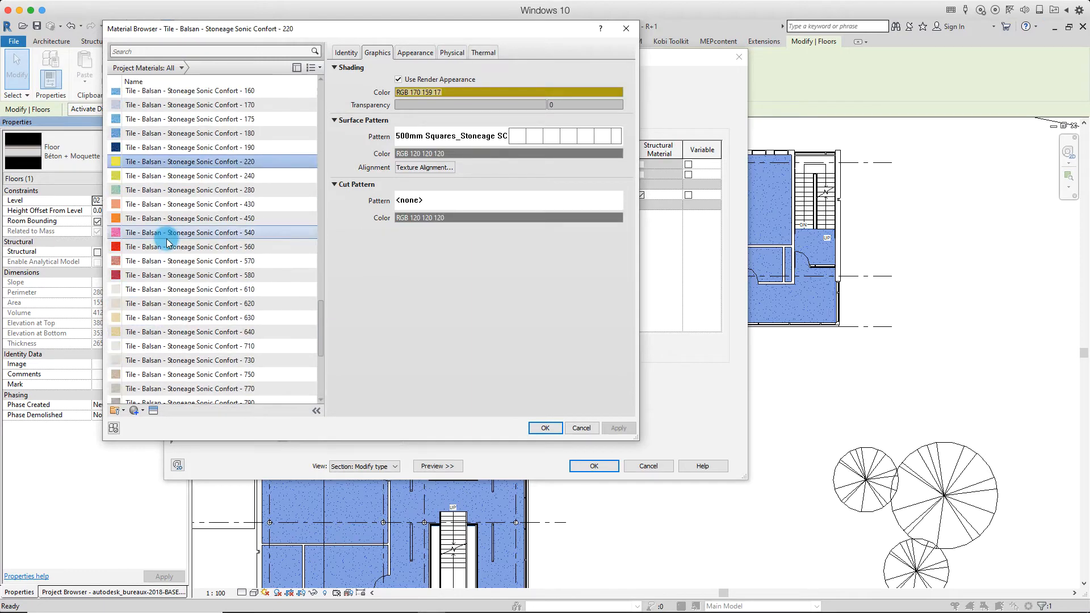
left_click(544, 427)
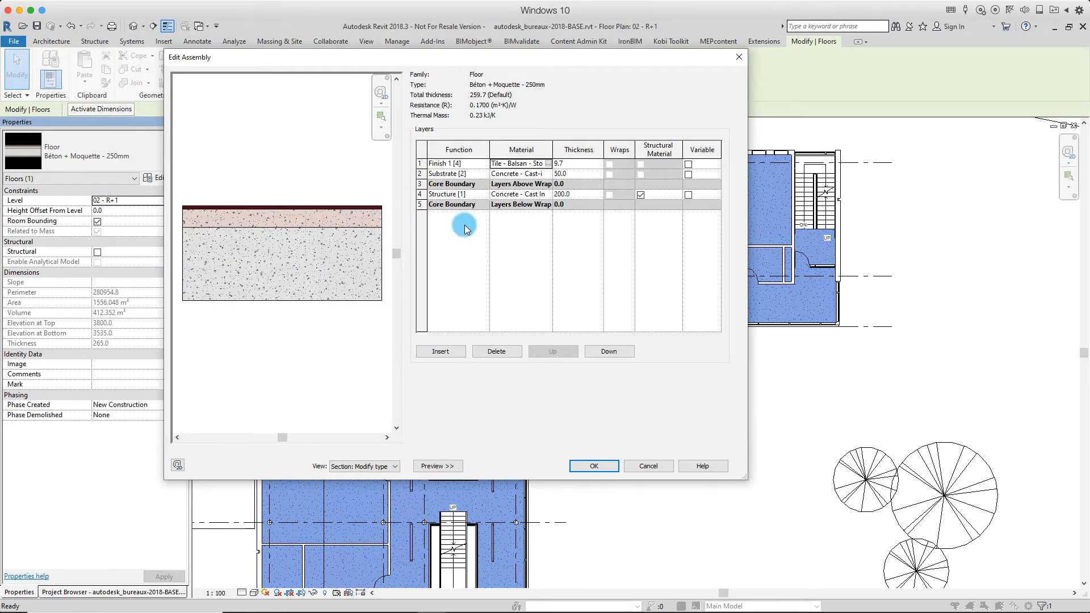
left_click(592, 465)
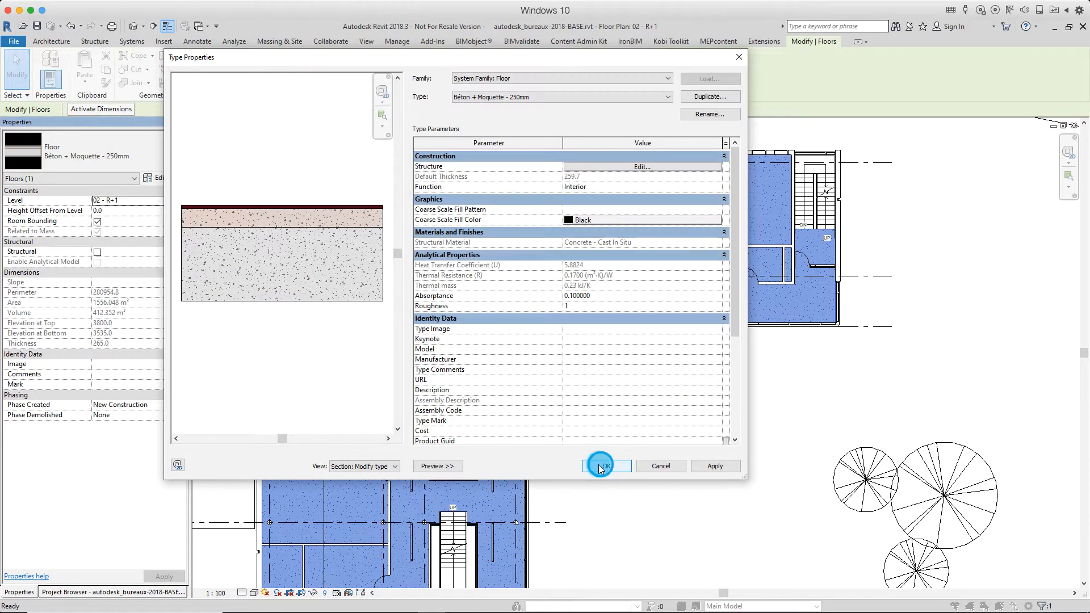
left_click(601, 462)
key("Escape")
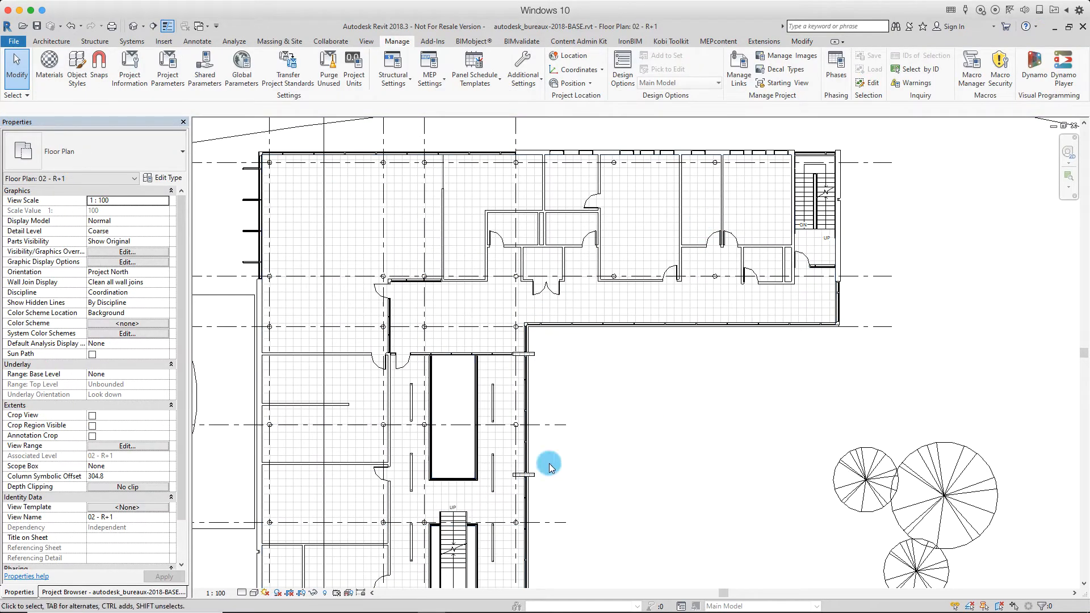
Open the 03 - R+2 floor plan and select its floor.
middle_click_drag(491, 580, 510, 430)
left_click(86, 593)
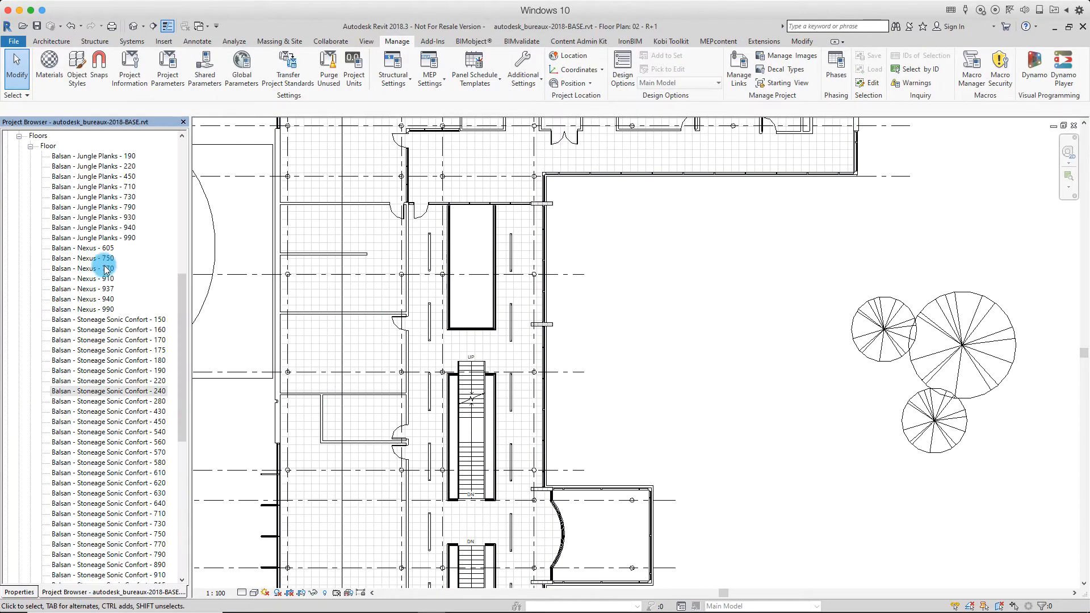
scroll(85, 261, "up", 10)
double_click(51, 176)
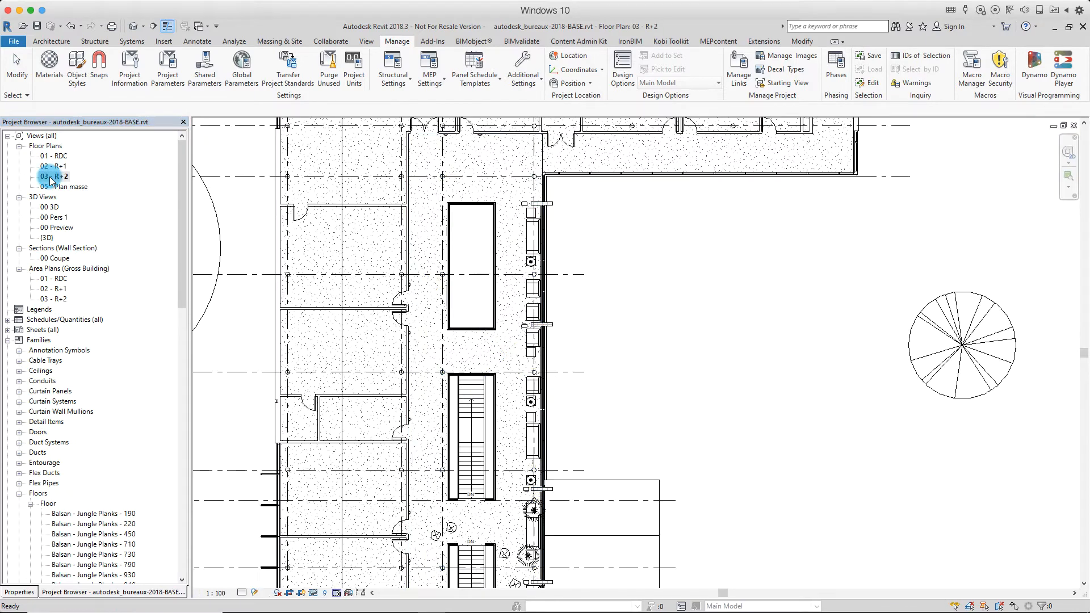
middle_click_drag(660, 344, 671, 458)
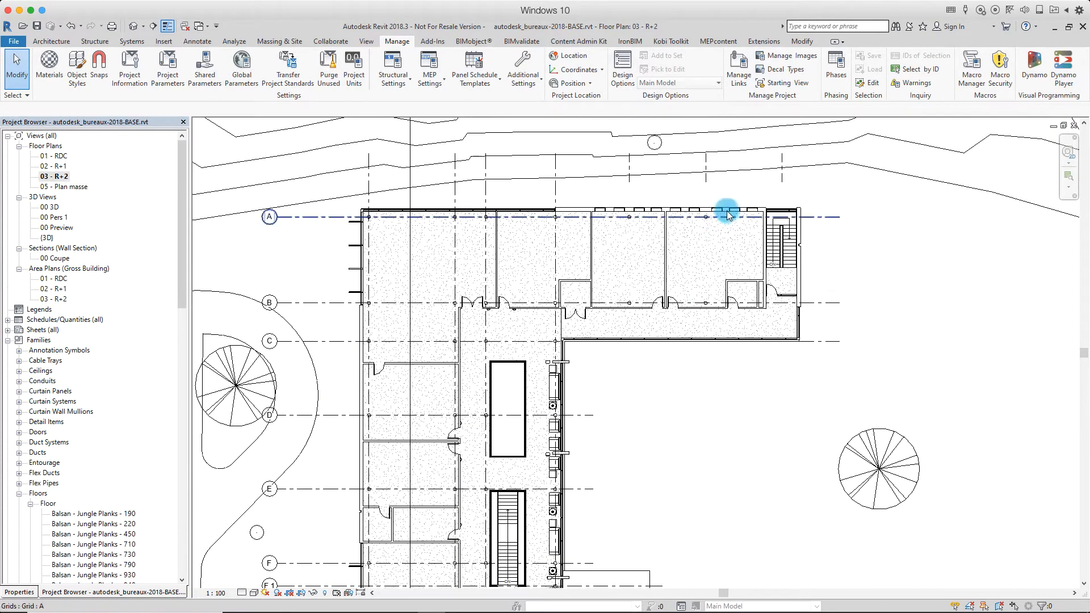
scroll(722, 211, "up", 2)
key("Tab")
left_click(611, 211)
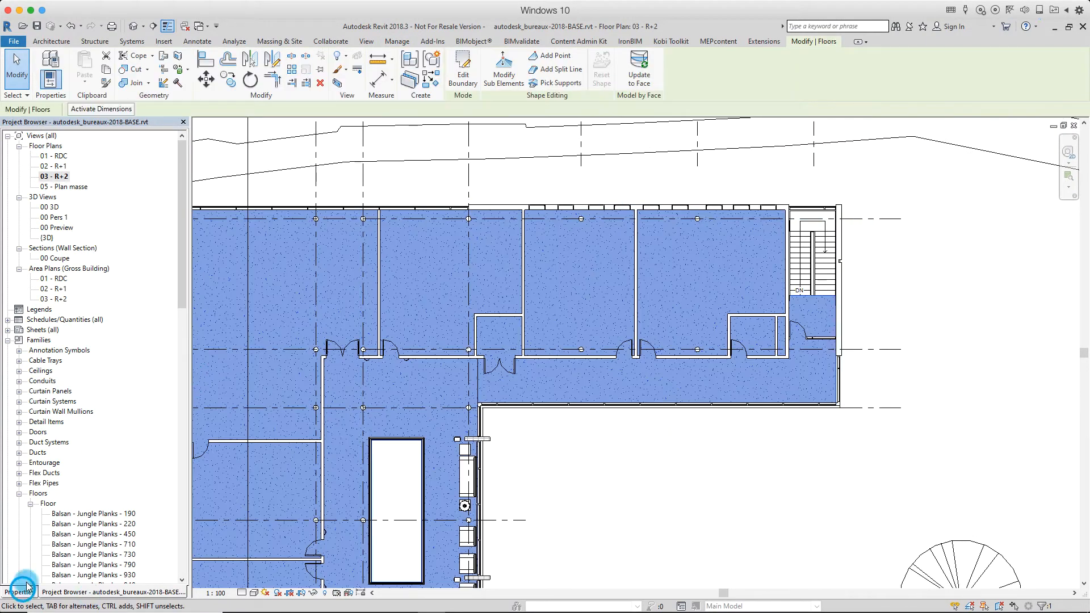
left_click(21, 591)
left_click(155, 179)
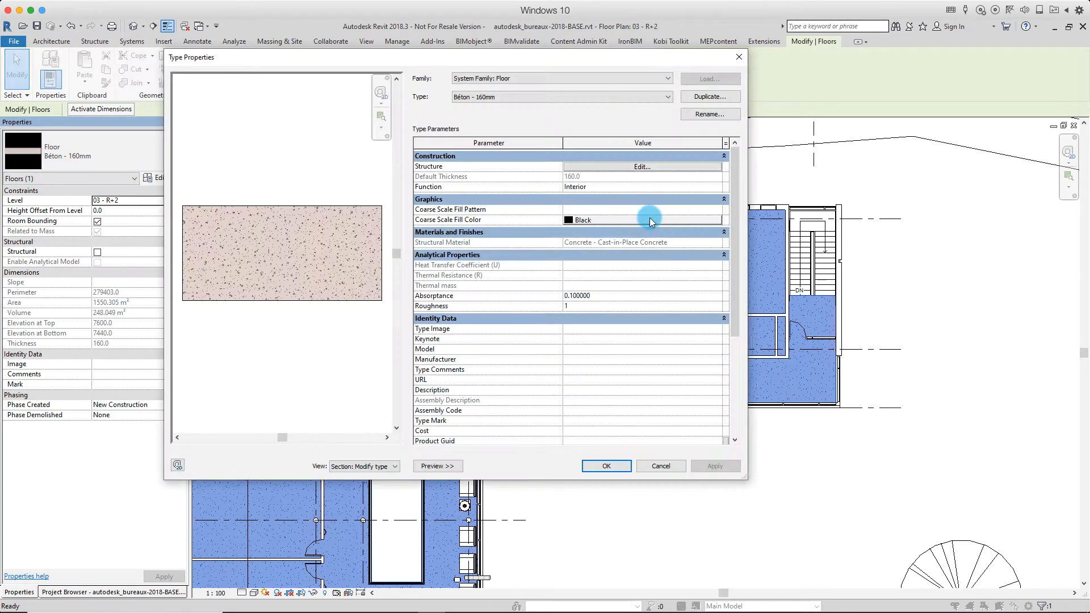
left_click(649, 217)
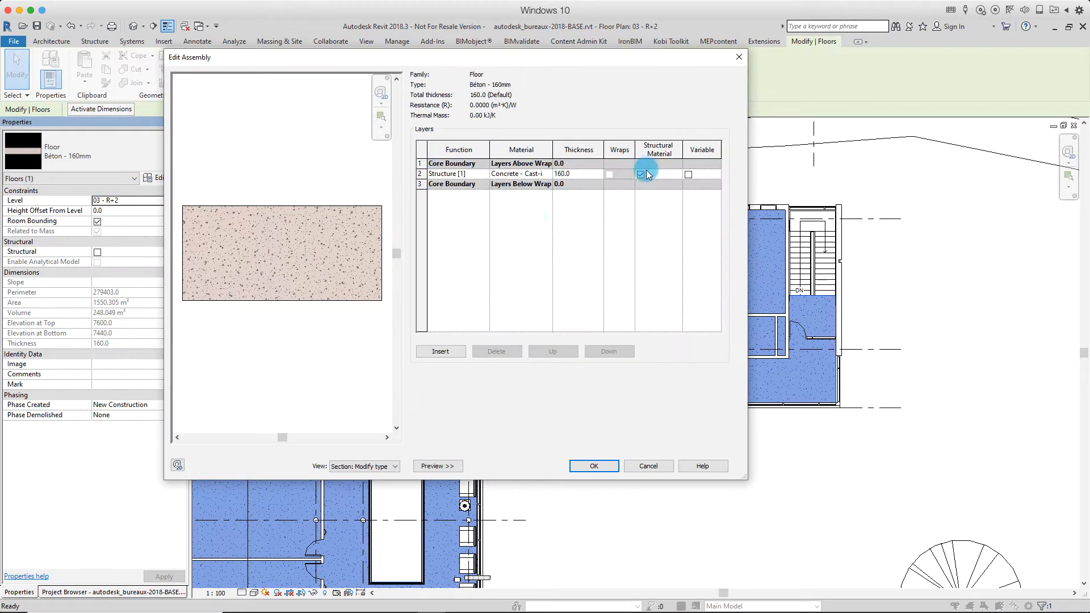
left_click(441, 347)
left_click(484, 163)
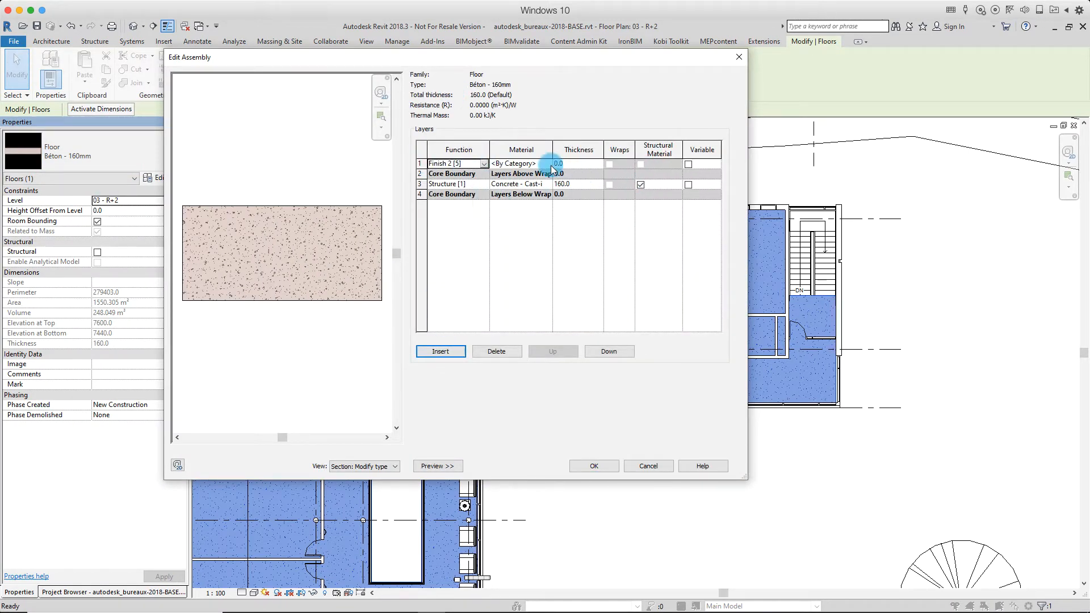
left_click(507, 357)
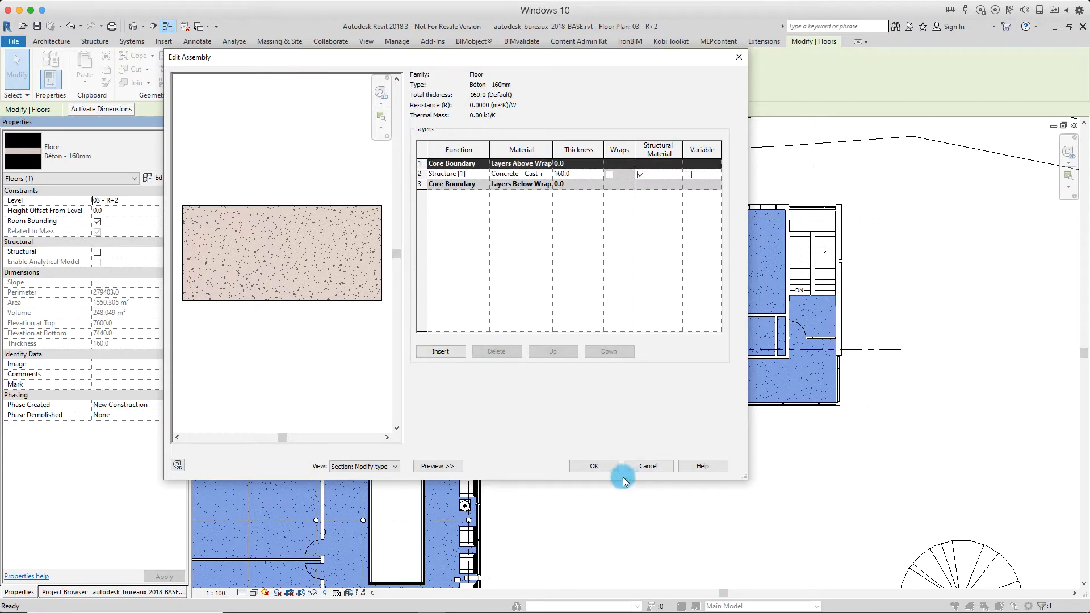
left_click(605, 466)
left_click(649, 467)
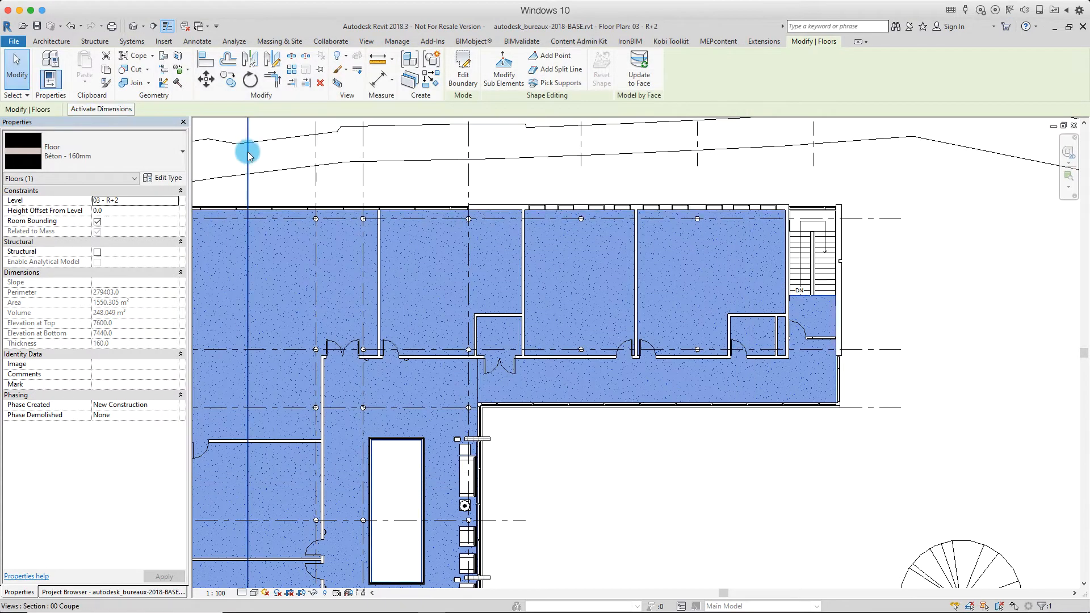
left_click(295, 218)
Start a new floor in the 03 - R+2 plan and sketch rectangular boundaries inside the offices along the west façade, down to grid J.
left_click(47, 42)
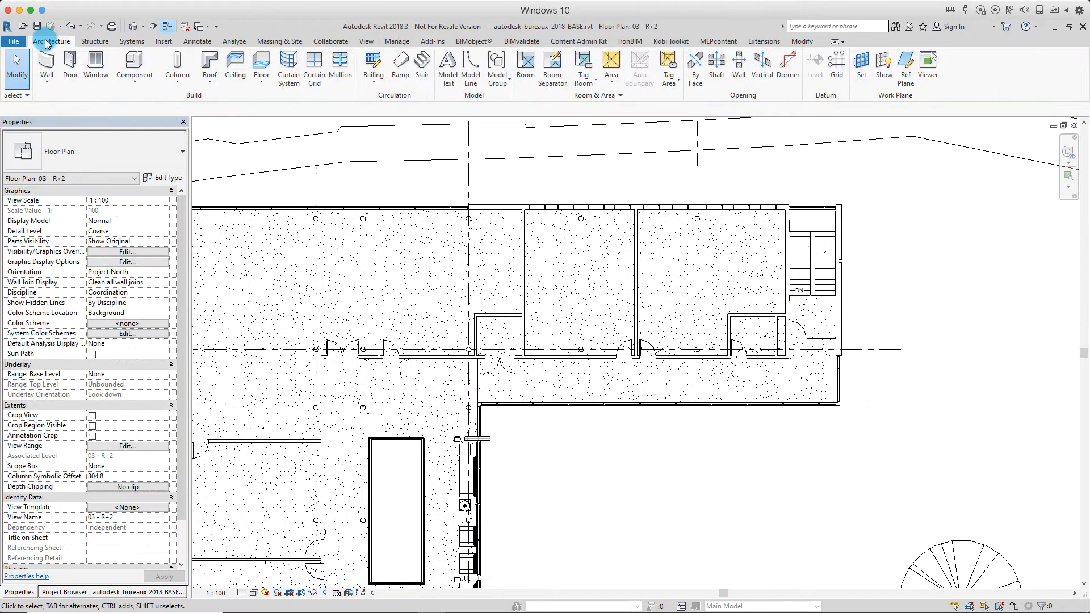
left_click(263, 67)
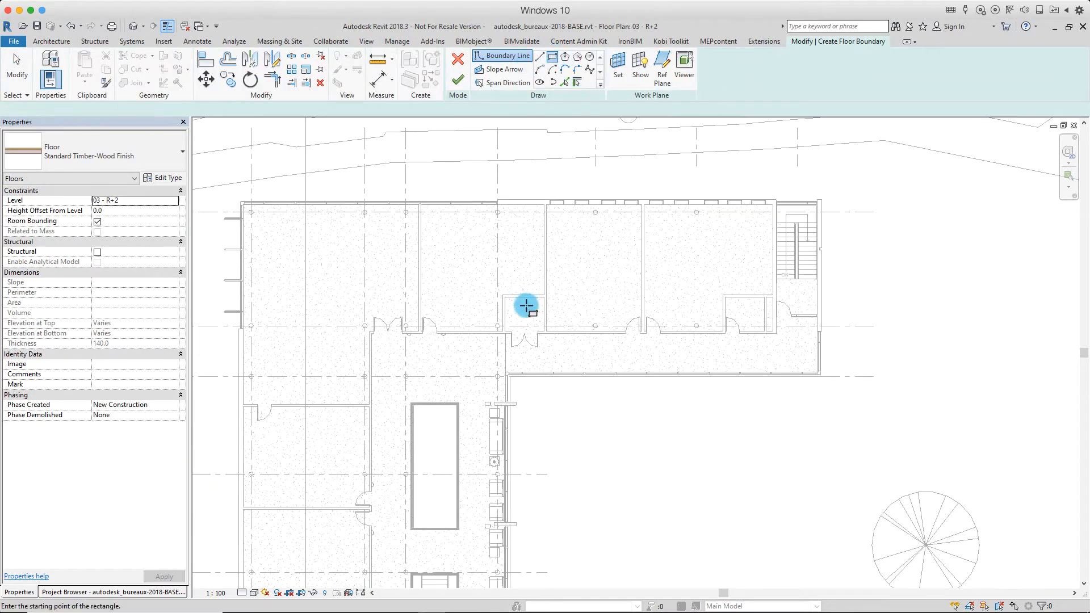
middle_click_drag(369, 432, 384, 268)
scroll(382, 267, "up", 2)
scroll(346, 361, "up", 3)
mouse_move(216, 386)
middle_mouse_down()
mouse_move(368, 357)
mouse_move(357, 253)
middle_mouse_up()
left_click(355, 349)
scroll(363, 258, "down", 1)
left_click(360, 257)
left_click(617, 428)
middle_click_drag(617, 428, 628, 235)
left_click(374, 335)
middle_click_drag(622, 514, 622, 241)
scroll(622, 241, "up", 1)
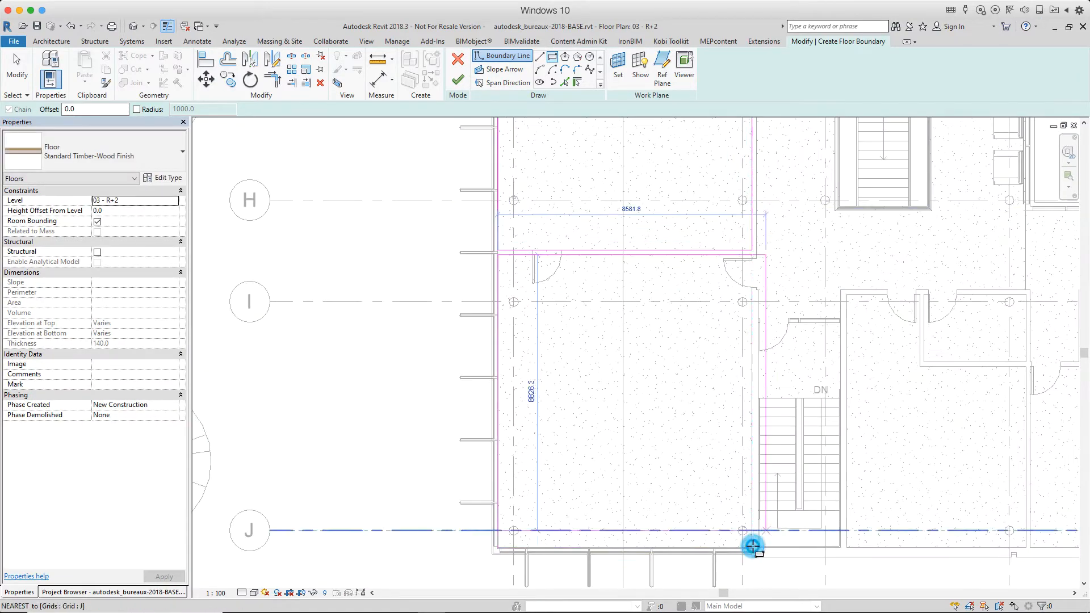
left_click(752, 547)
Draw a 150 mm radius circle around the round column at grid J and copy it to the other columns in the sketched offices.
left_click(590, 56)
scroll(746, 302, "up", 3)
scroll(751, 297, "down", 1)
middle_click_drag(743, 510, 754, 227)
scroll(759, 471, "up", 1)
middle_click_drag(760, 471, 633, 454)
left_click(640, 453)
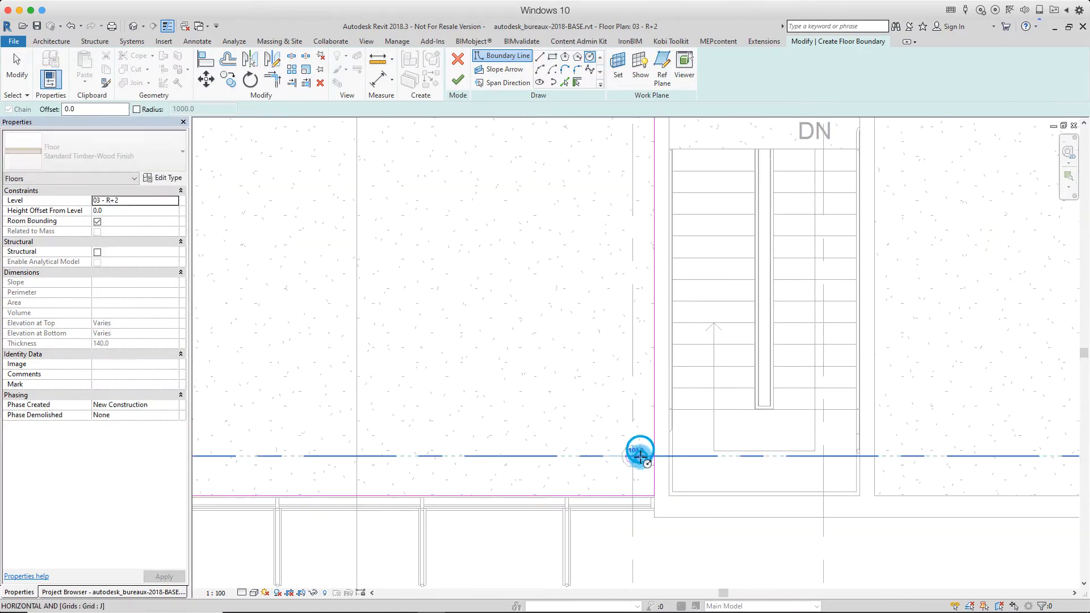
left_click(633, 454)
key("c")
key("o")
left_click(341, 306)
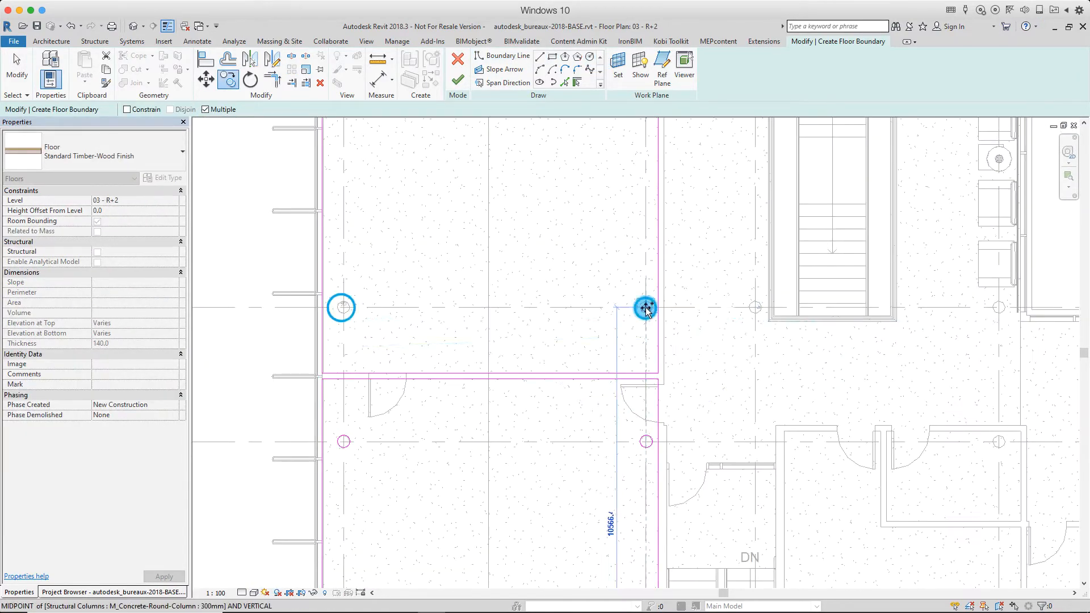
middle_click_drag(647, 171, 491, 425)
left_click(490, 266)
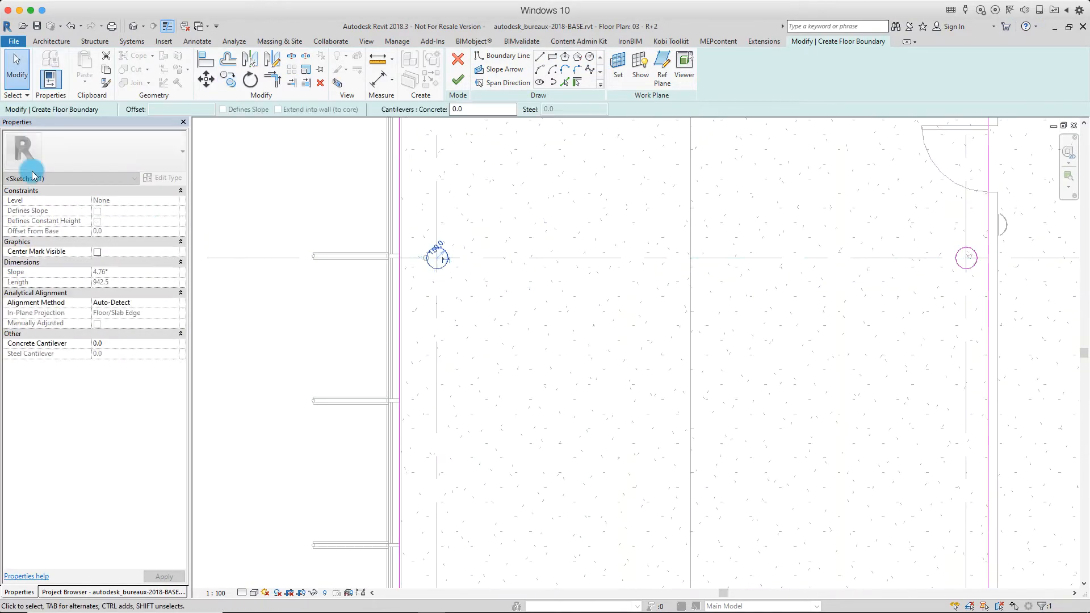
Set the sketched floor's height offset from level to 9.7, assign the Balsan - Stoneage Sonic Confort - 770 type and finish the floor.
left_click(496, 221)
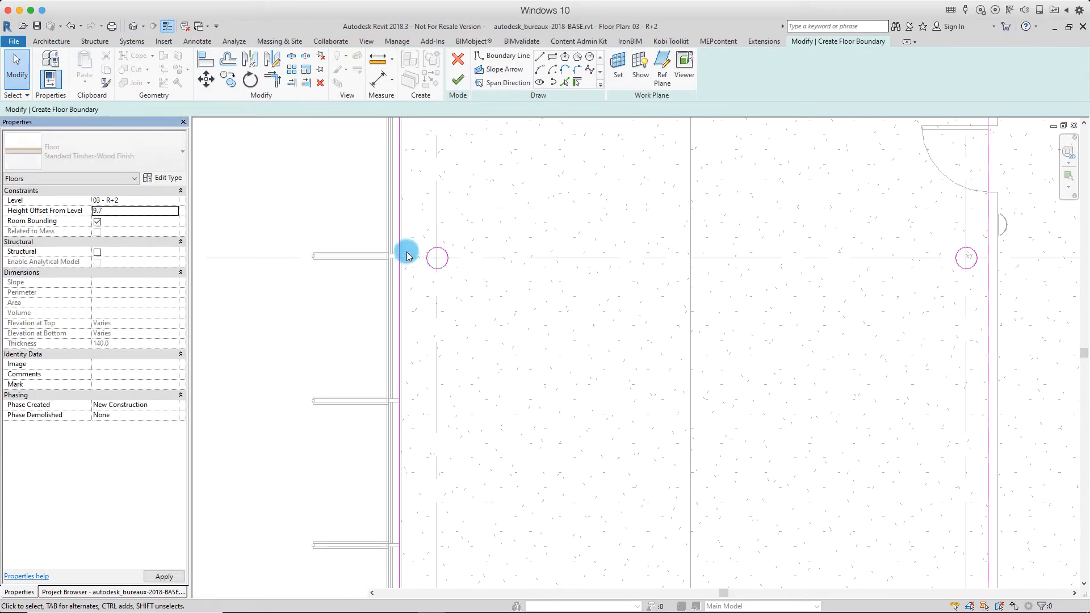
left_click(130, 310)
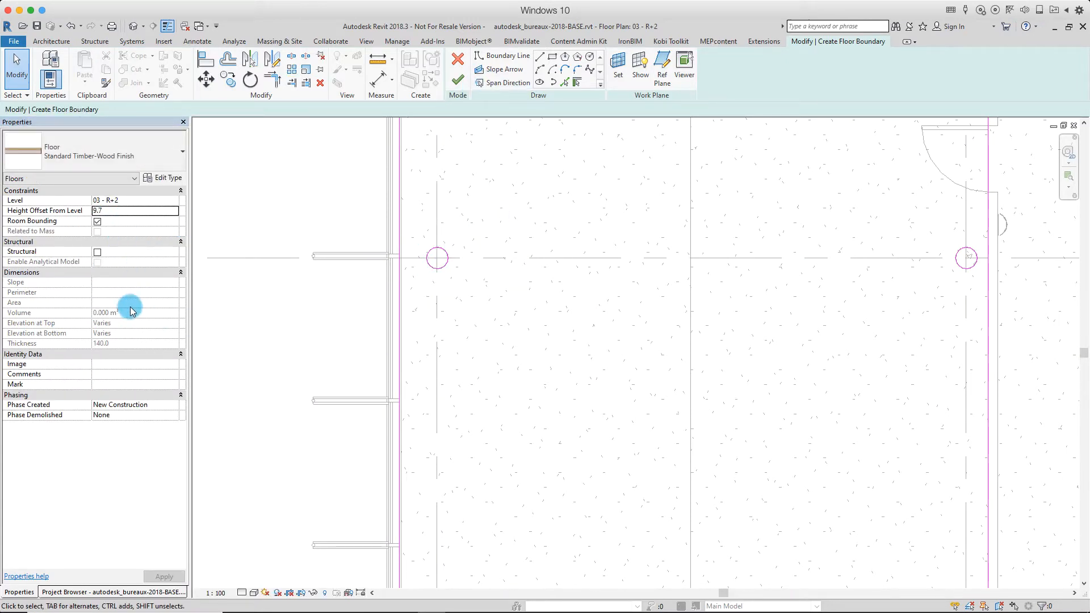
left_click(155, 170)
scroll(145, 276, "up", 3)
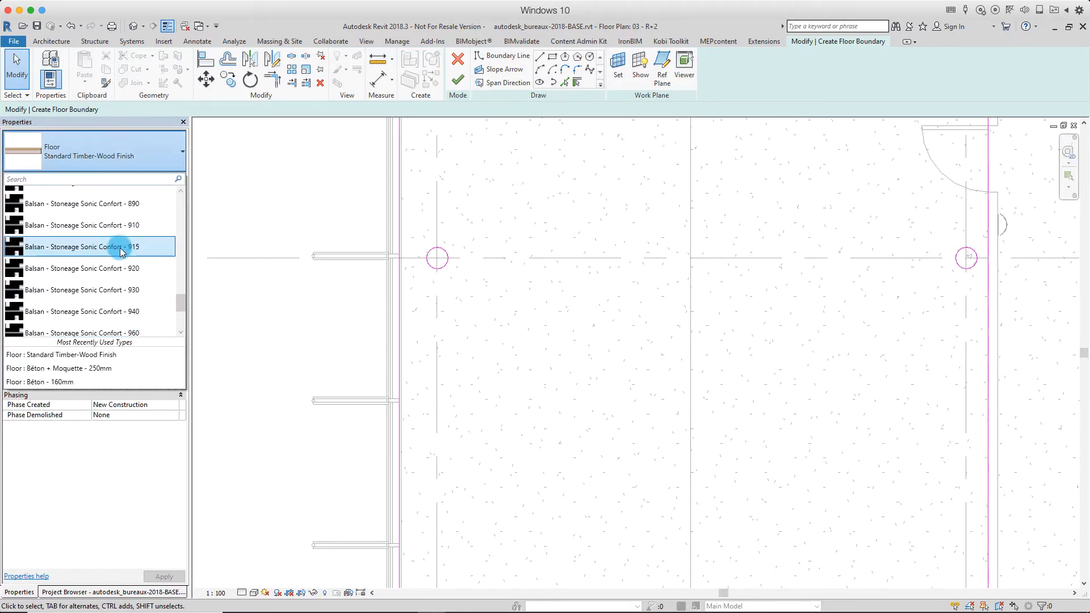
left_click(121, 221)
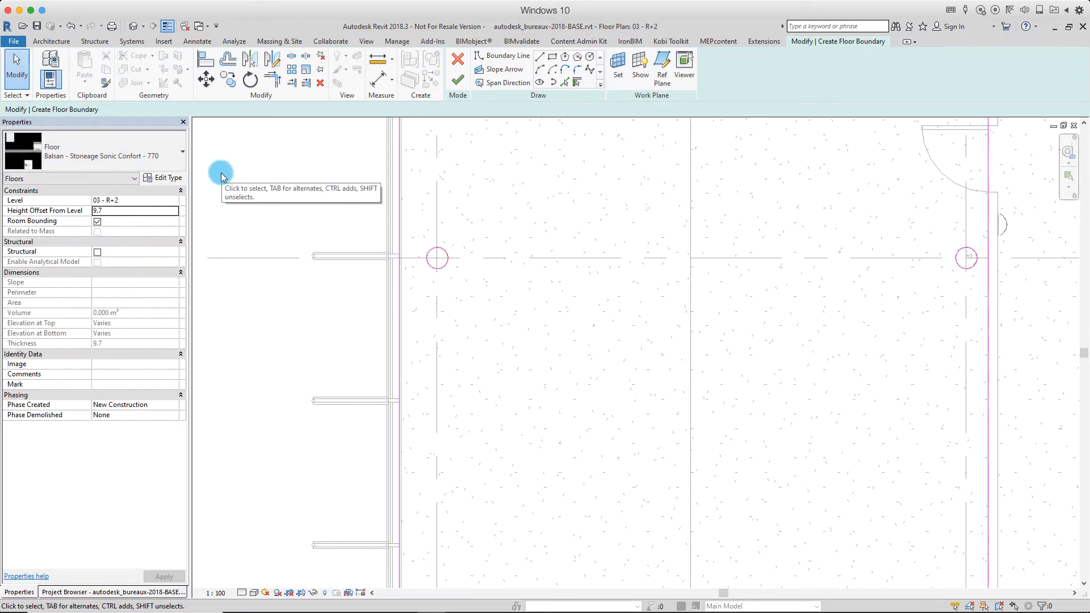
left_click(460, 84)
left_click(313, 221)
Look over the carpeted offices in the R+2 plan and open the 00 3D view.
scroll(313, 222, "down", 2)
scroll(370, 197, "down", 2)
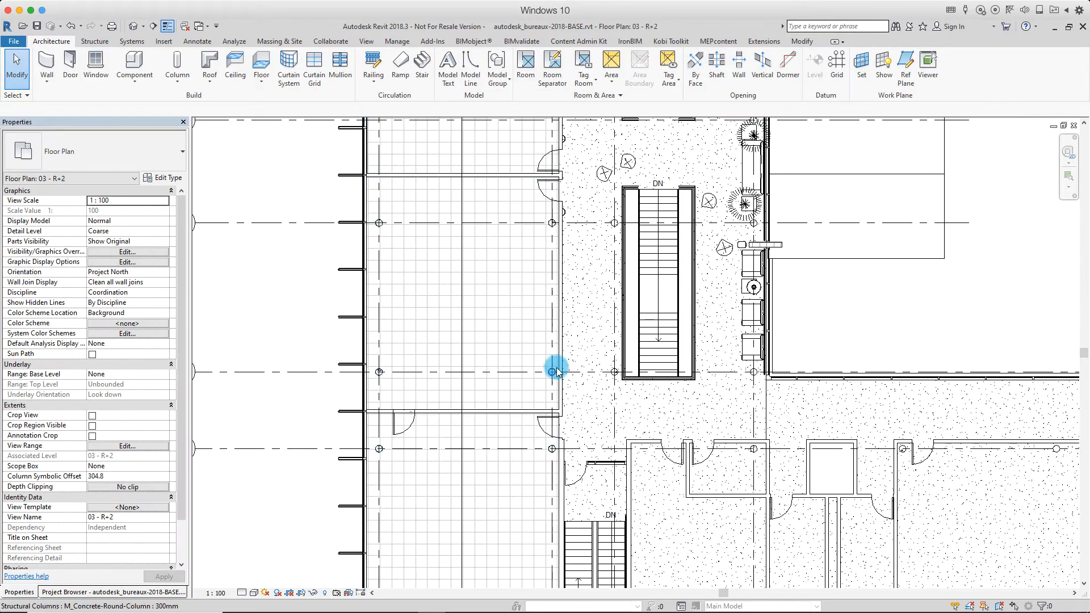
scroll(490, 334, "down", 2)
scroll(491, 333, "down", 1)
middle_click_drag(519, 172, 489, 319)
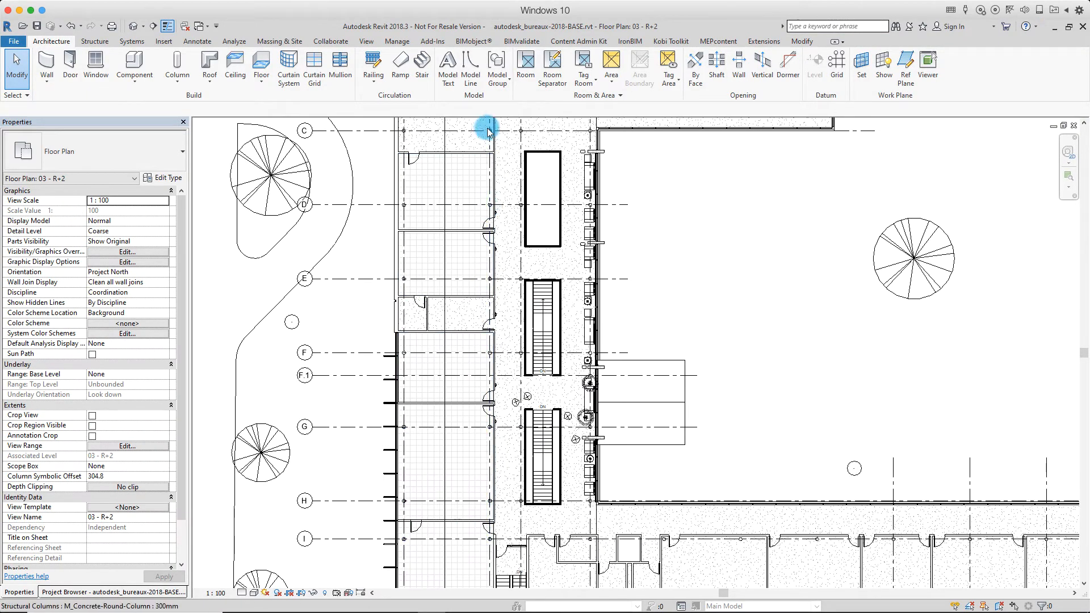
scroll(486, 128, "up", 1)
left_click(135, 592)
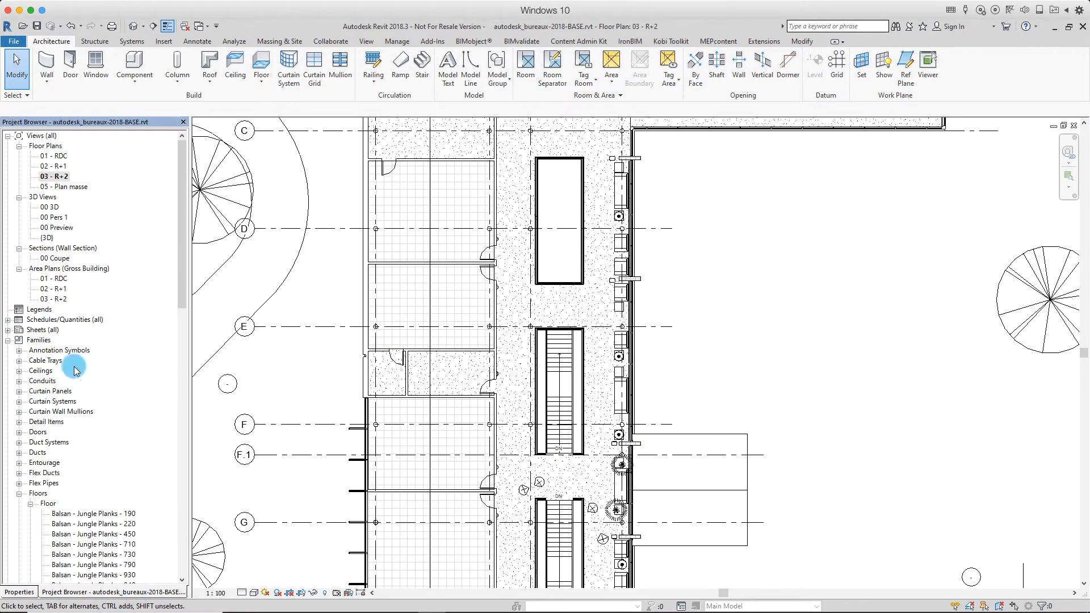
double_click(54, 208)
scroll(624, 420, "up", 10)
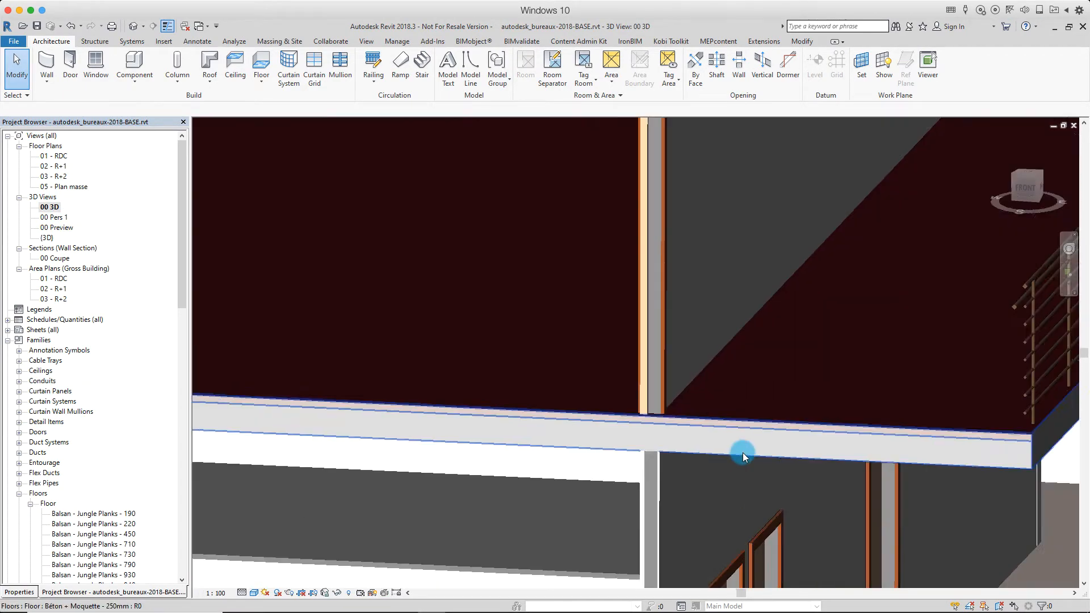
Examine the cut edge of the Béton + Moquette - 250mm floor on R+1 in the 3D view.
left_click(669, 420)
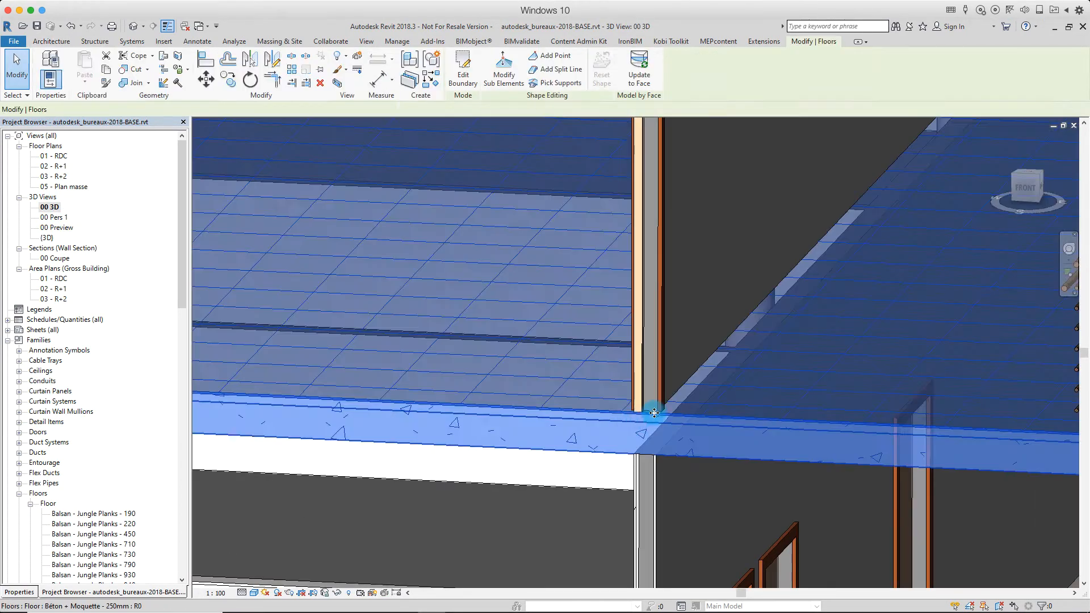
scroll(635, 377, "down", 2)
scroll(647, 289, "up", 6)
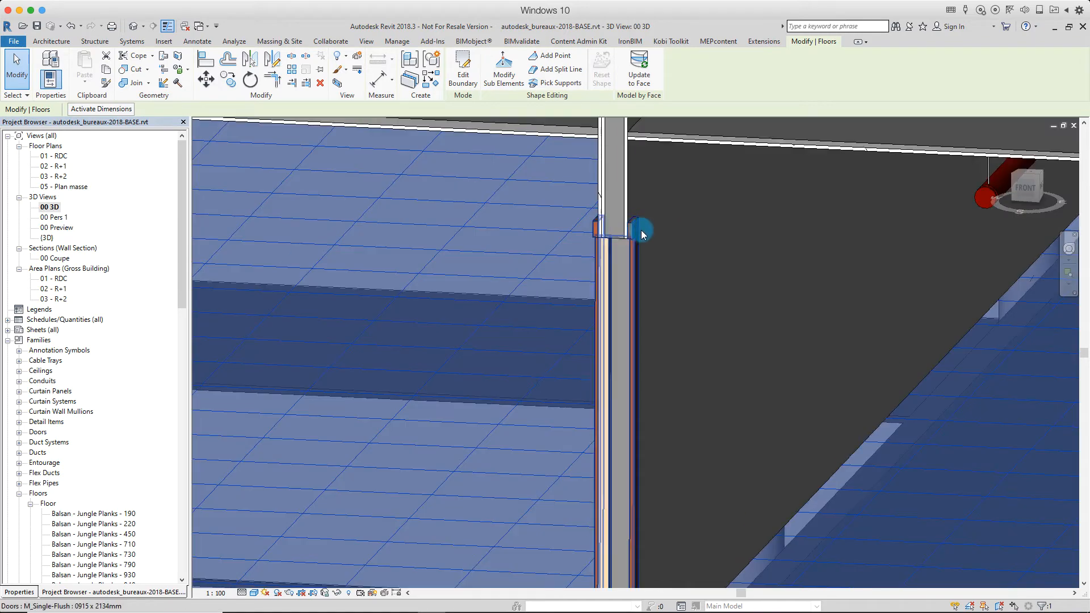
scroll(642, 295, "down", 3)
middle_click_drag(675, 531, 677, 458)
key("Escape")
scroll(602, 305, "down", 3)
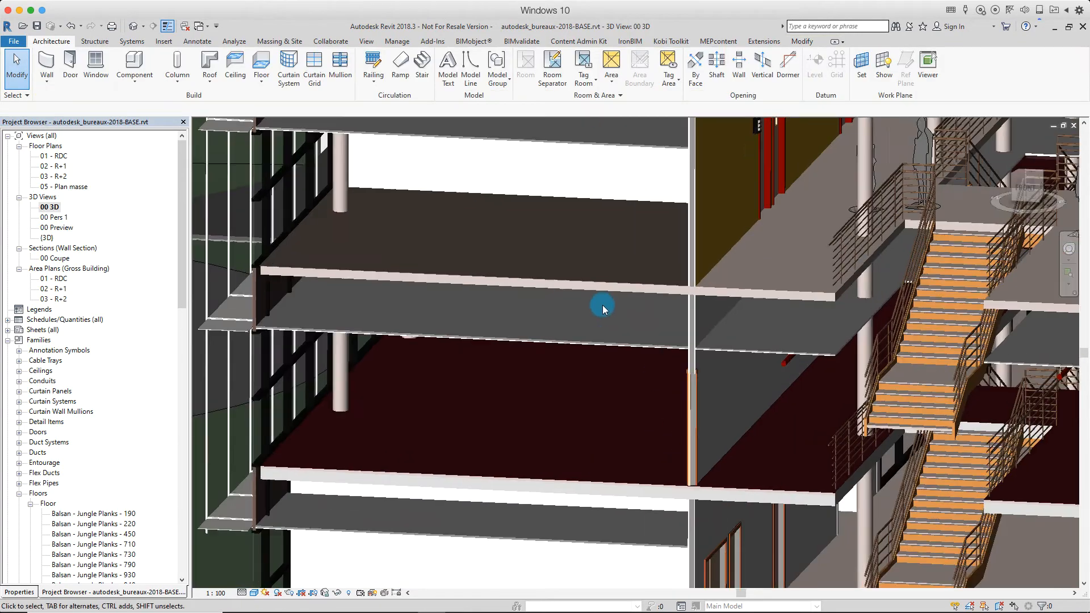
Examine the cut edge of the separate Balsan carpet floor above the concrete slab on R+2.
scroll(667, 289, "up", 6)
scroll(765, 300, "up", 3)
left_click(673, 261)
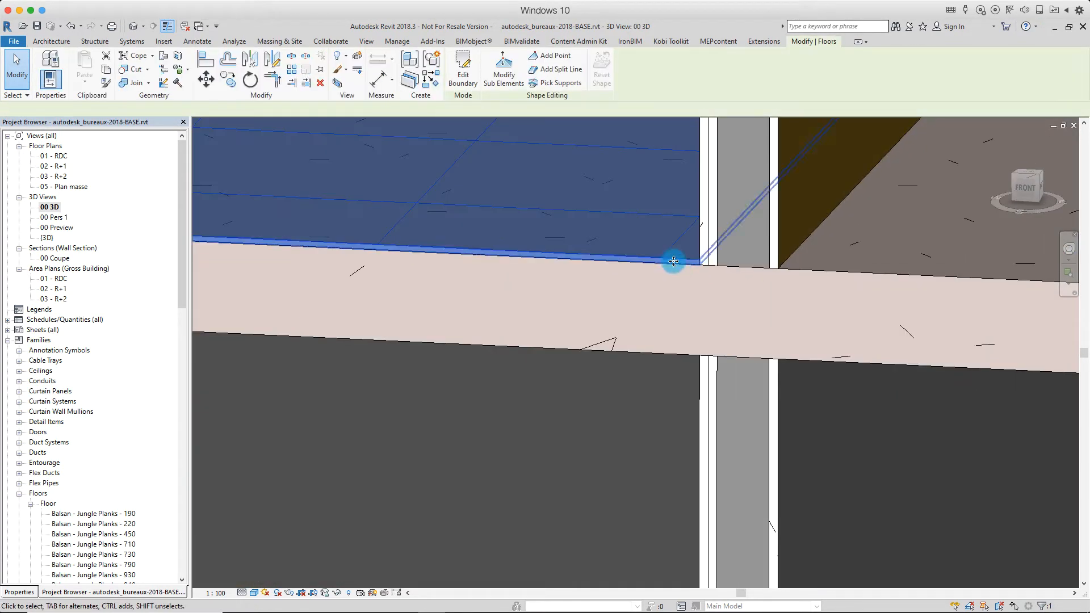
left_click(796, 275)
scroll(803, 267, "down", 6)
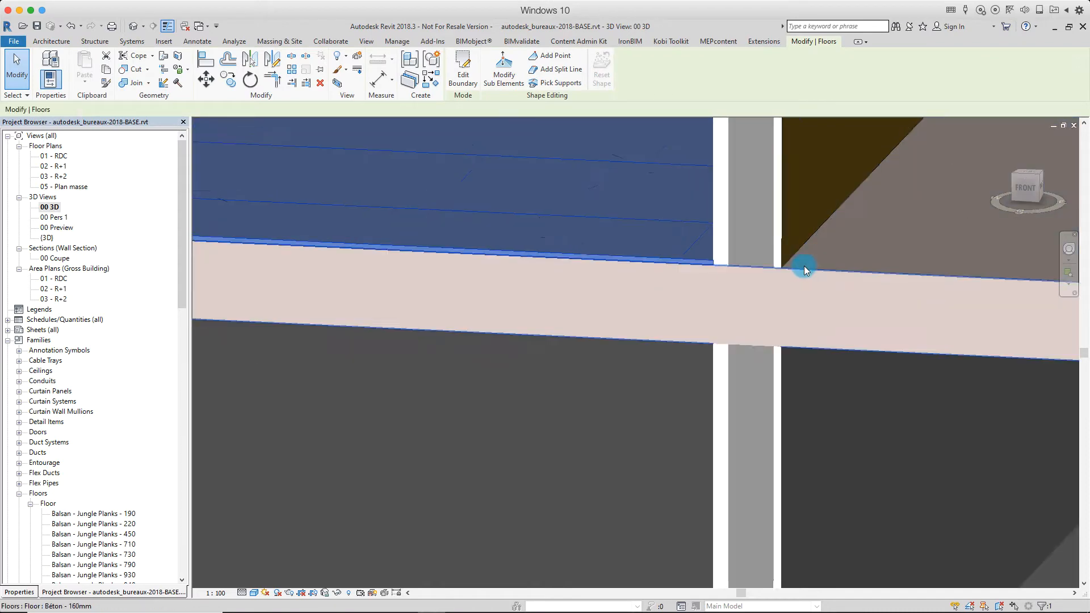
Select the Béton + Moquette - 250mm floor on R+1 and create parts from it.
scroll(806, 546, "up", 8)
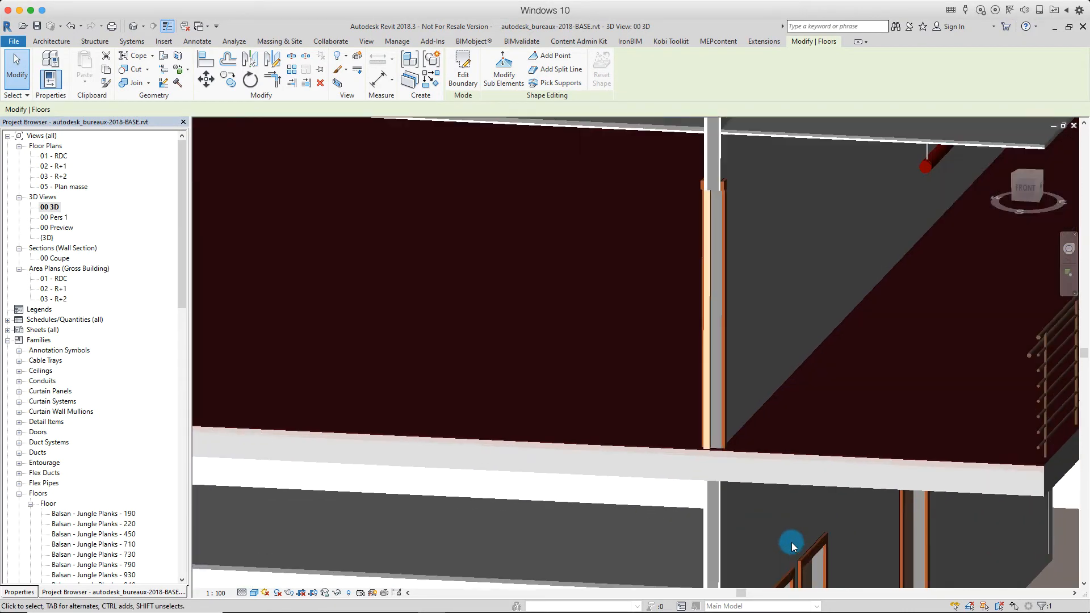
left_click(670, 422)
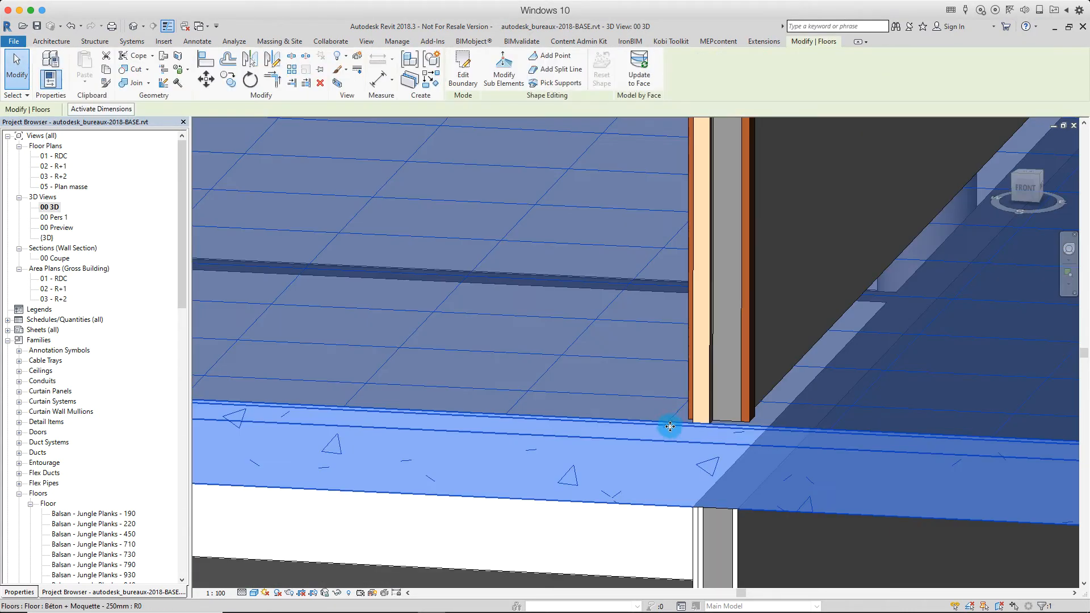
scroll(640, 396, "down", 2)
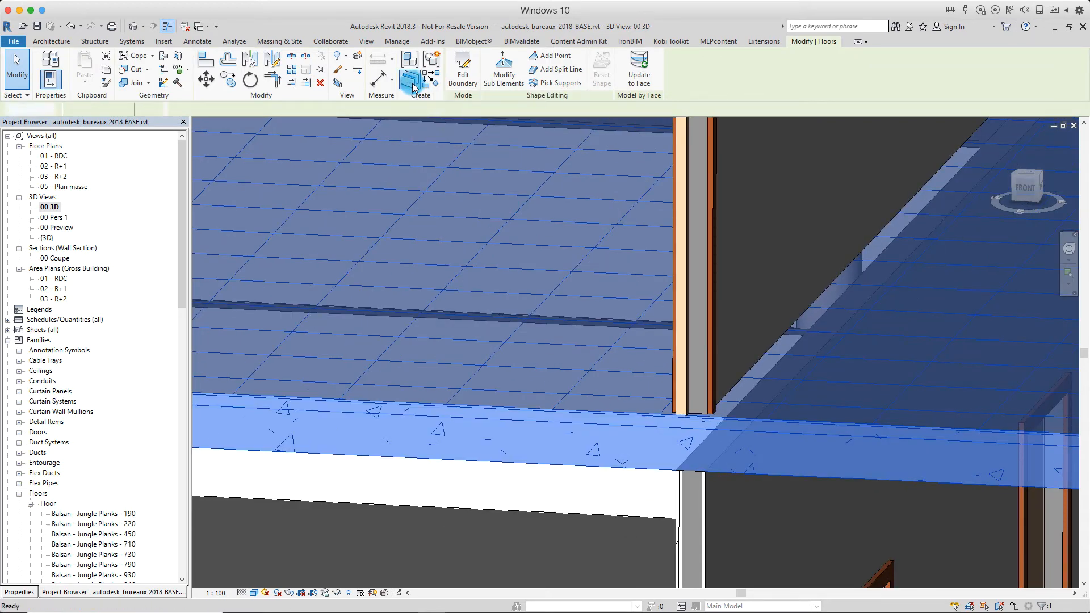
scroll(742, 446, "down", 6)
key("Escape")
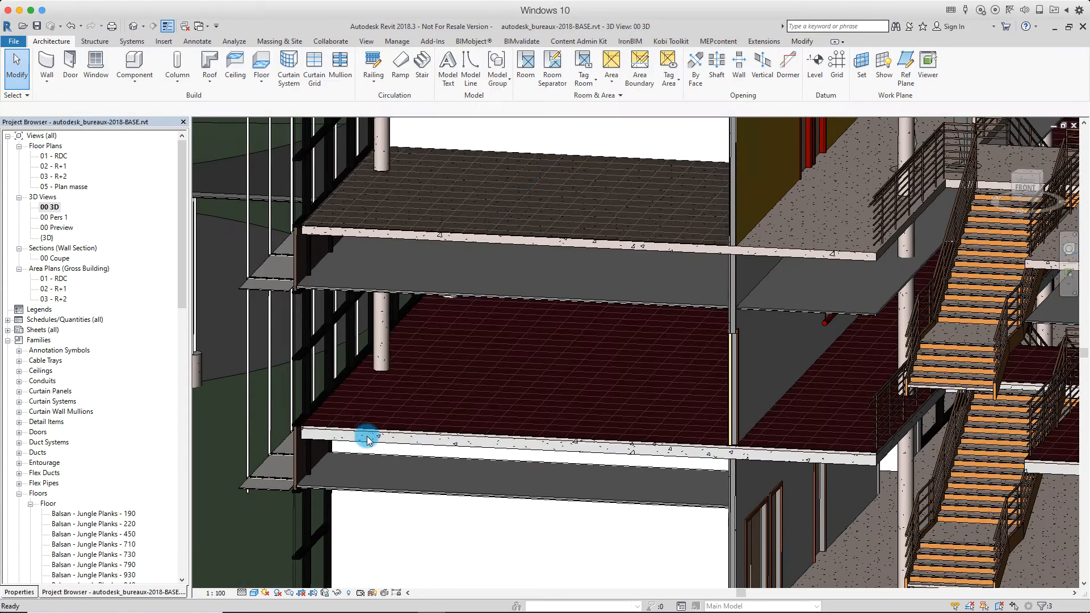
Select the top carpet part of the R+1 floor, start dividing it with a sketch and open the 02 - R+1 plan.
scroll(368, 440, "up", 6)
left_click(262, 417)
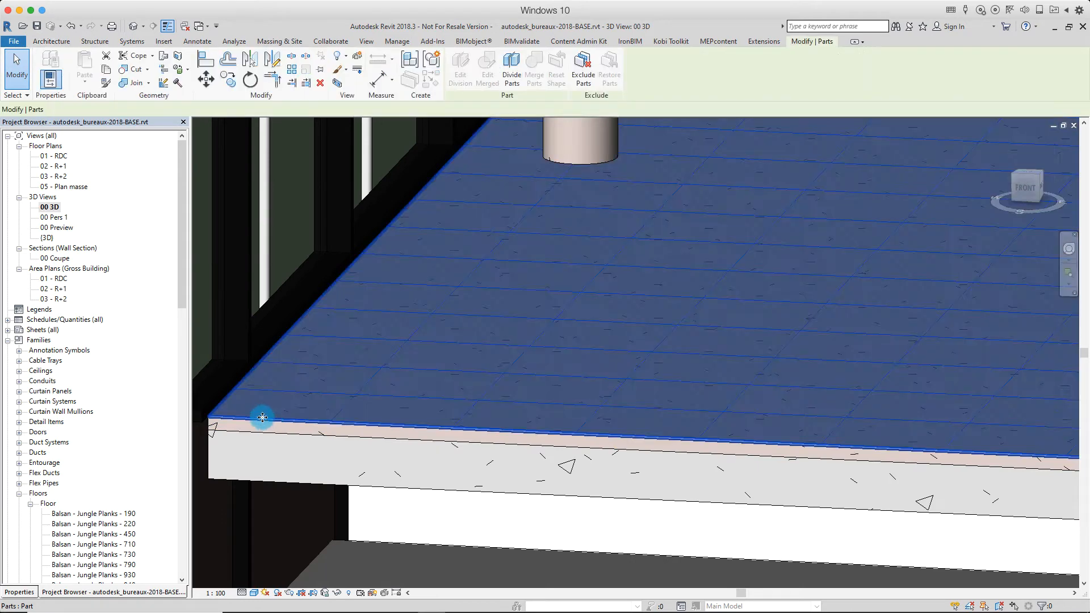
scroll(263, 417, "down", 5)
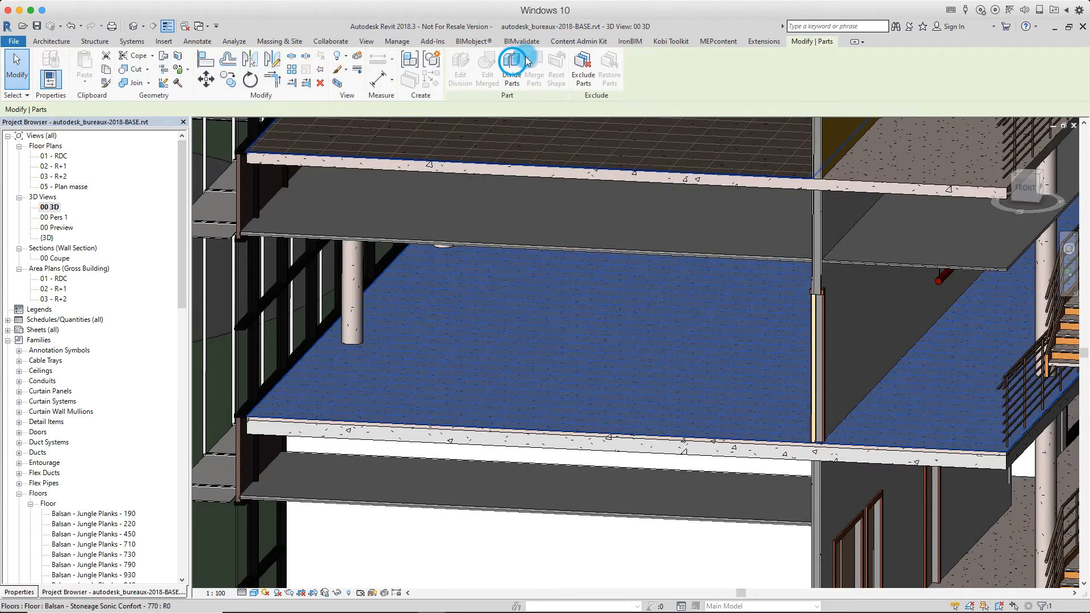
left_click(511, 67)
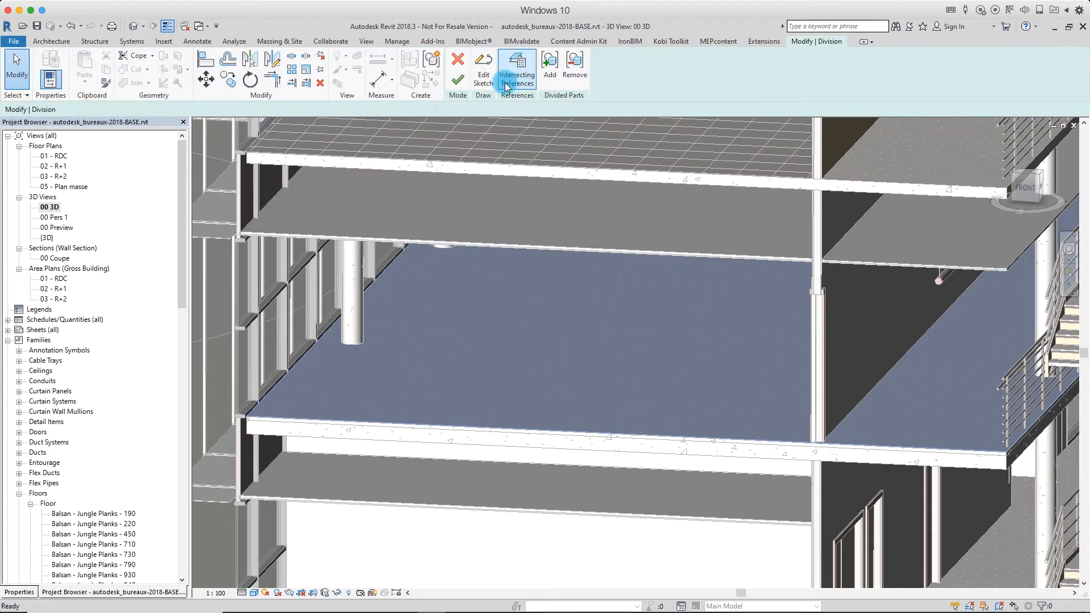
left_click(483, 73)
double_click(57, 167)
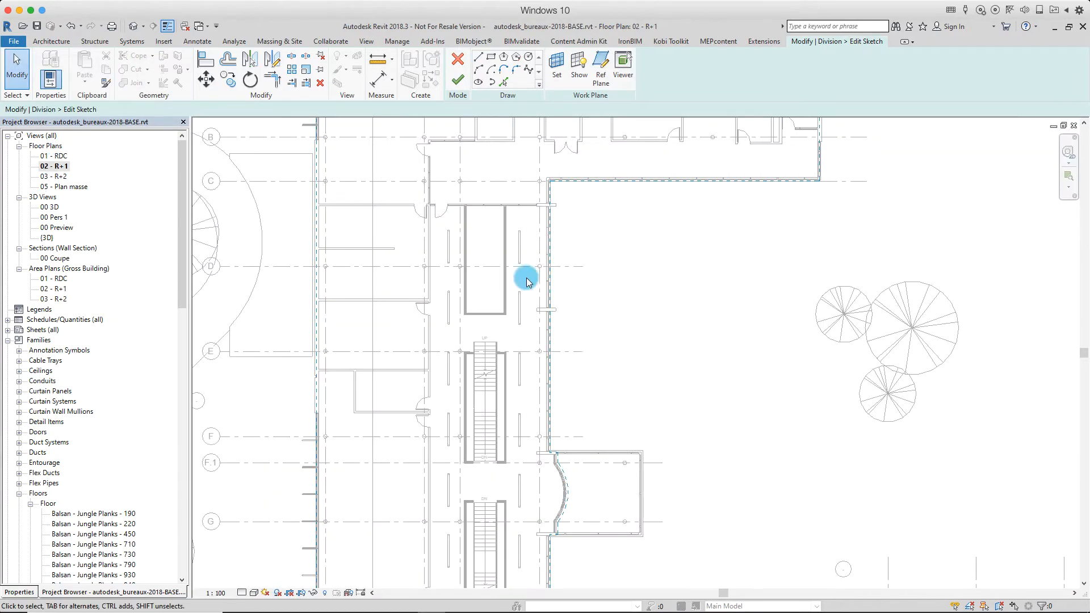
Sketch a rectangle about 3800 mm wide across grid G in the west office as the division outline and finish the sketch.
scroll(522, 273, "down", 3)
scroll(498, 401, "up", 4)
left_click(493, 60)
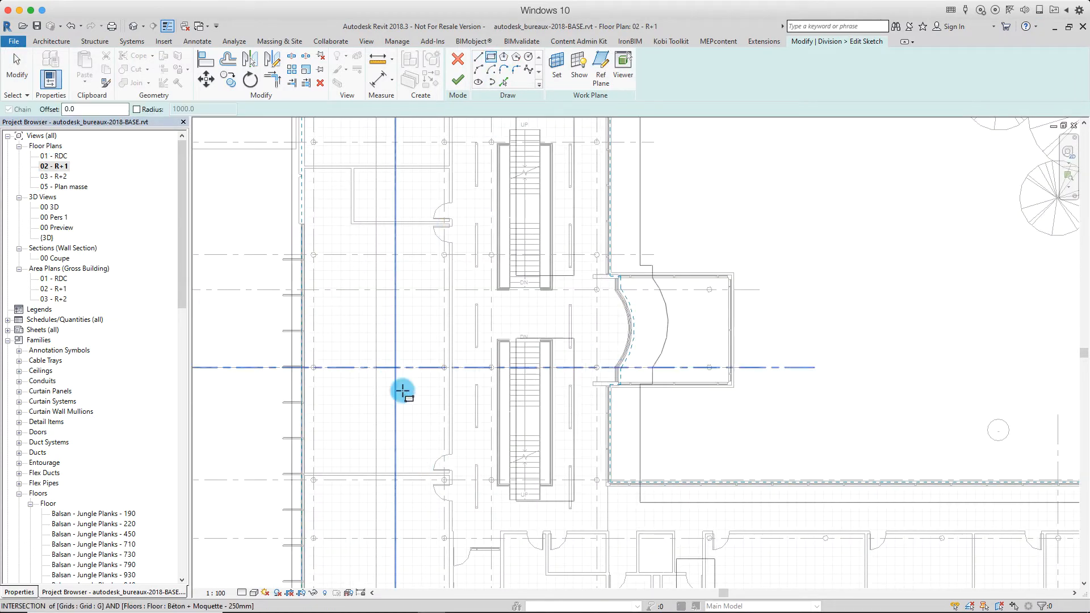
scroll(401, 384, "up", 2)
left_click(412, 397)
left_click(295, 320)
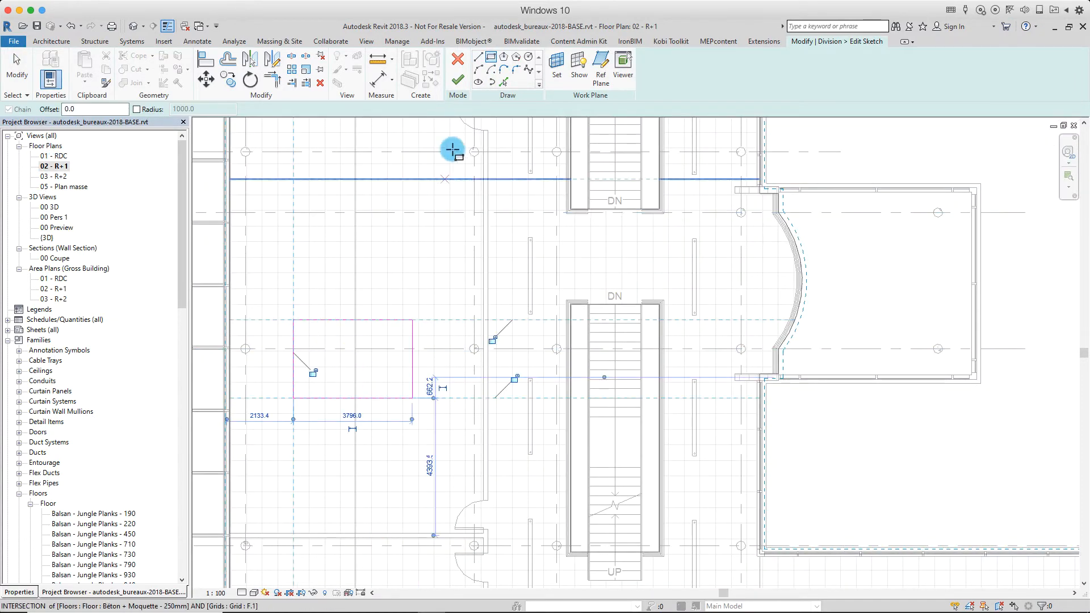
left_click(457, 79)
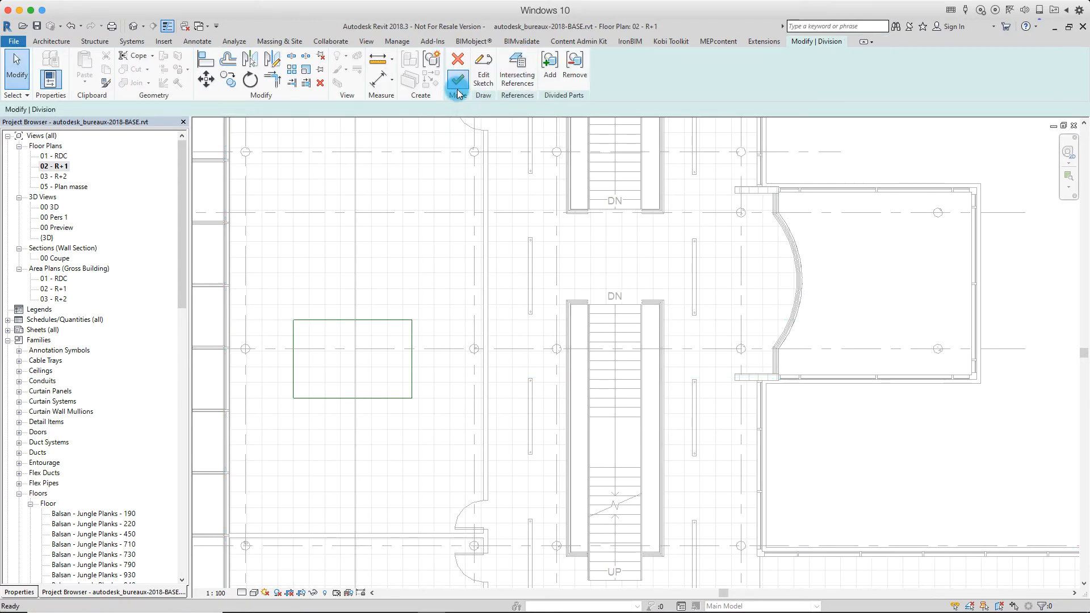
Complete the division of the R+1 carpet part and open the 00 3D view at the new rectangle.
left_click(457, 82)
scroll(413, 397, "down", 3)
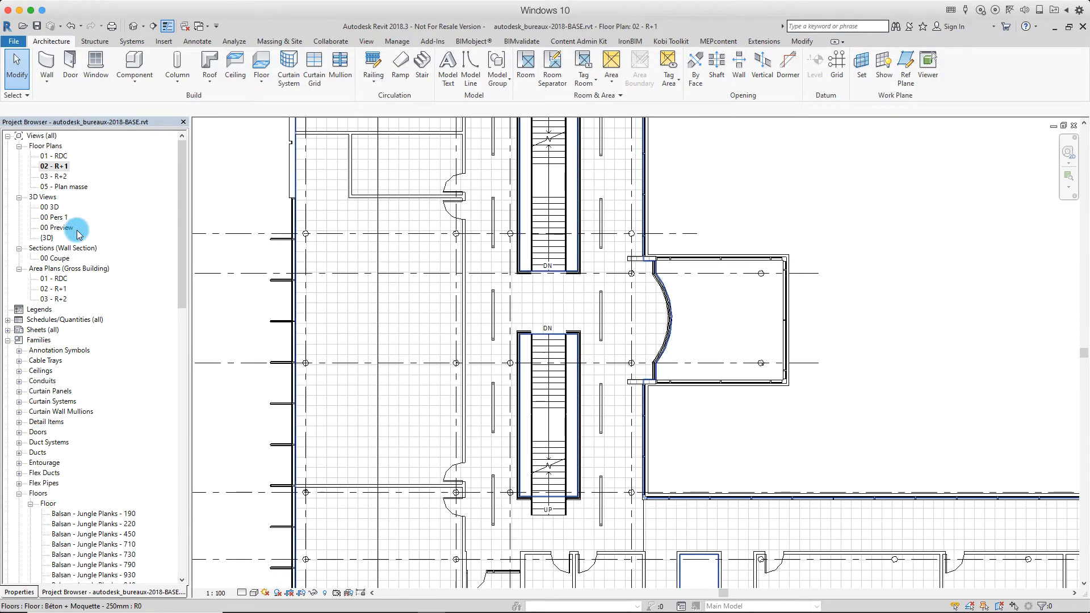
double_click(49, 207)
scroll(731, 434, "up", 3)
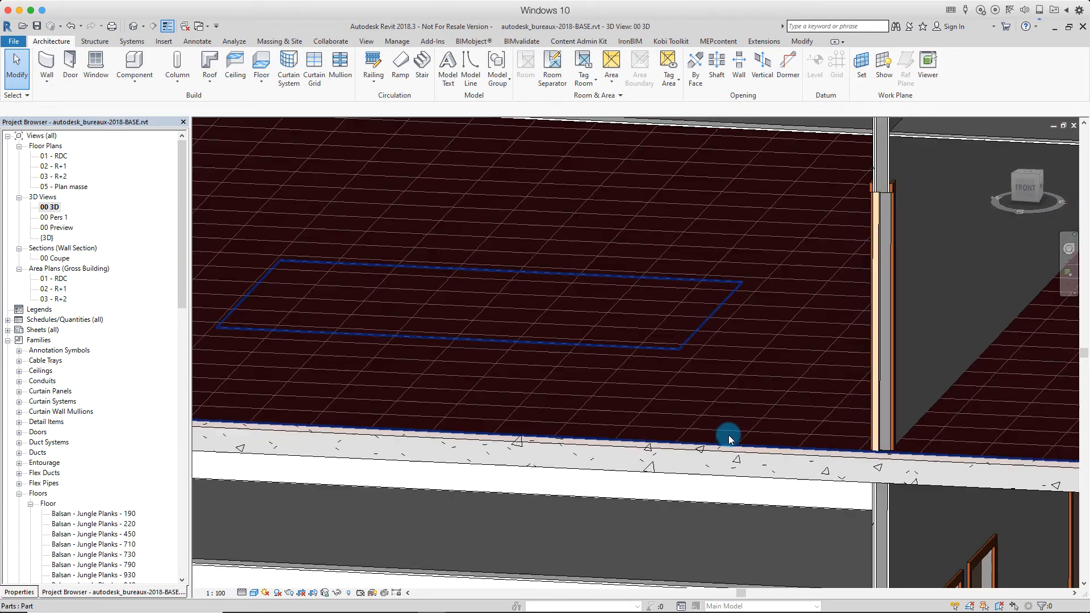
Inspect the edge of the carpet part surrounding the rectangle and view the 3D view's Parts Visibility options.
left_click(720, 370)
scroll(686, 349, "up", 3)
scroll(686, 349, "up", 3)
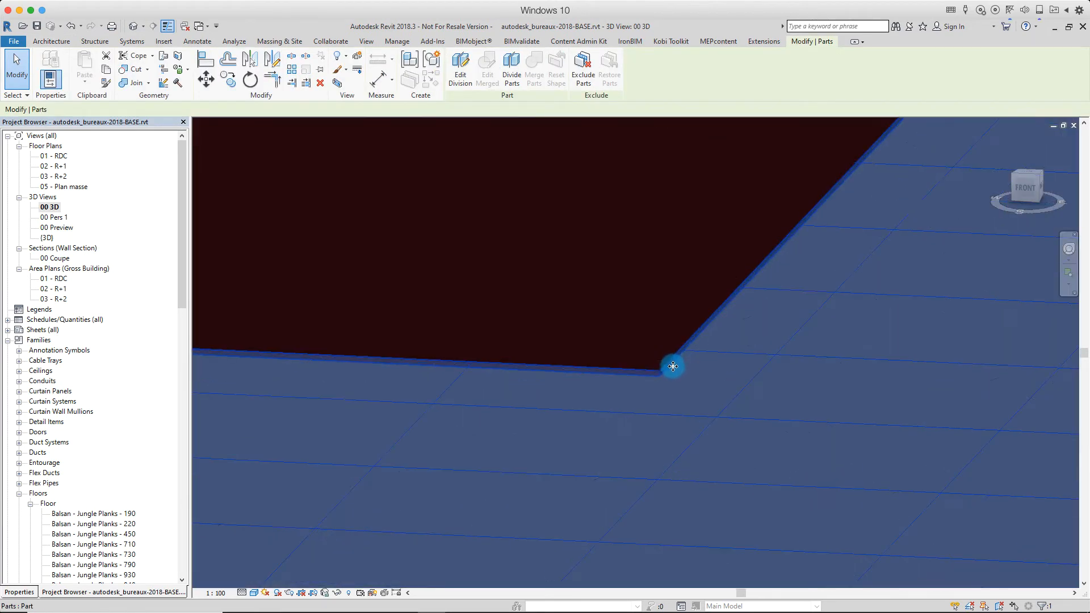
key("Escape")
left_click(19, 591)
left_click(176, 233)
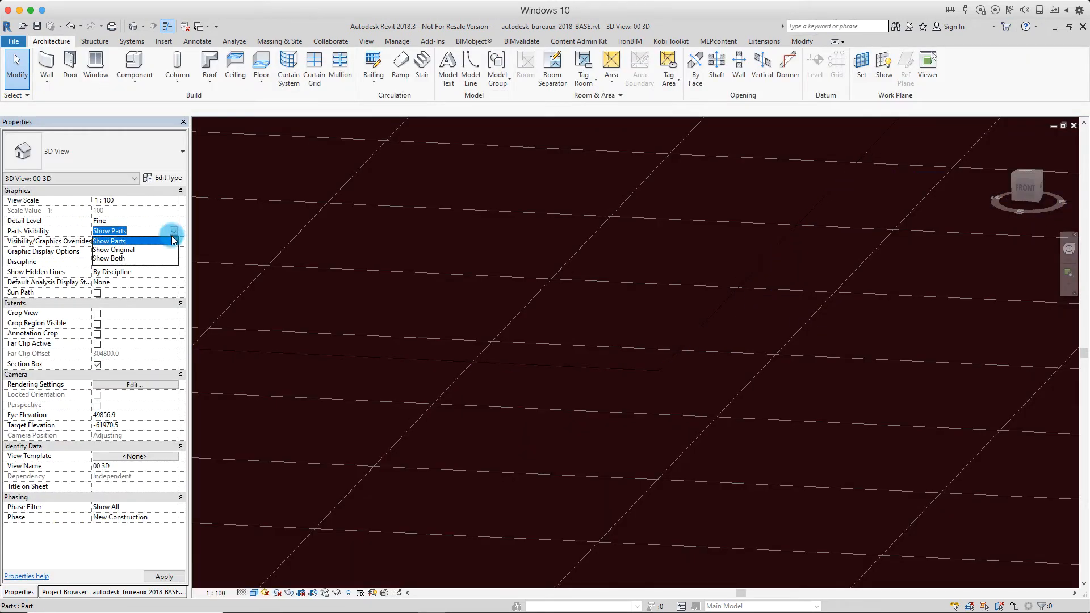
Select the rectangular carpet part and the surrounding carpet part in turn to compare their properties.
left_click(673, 358)
scroll(673, 359, "down", 4)
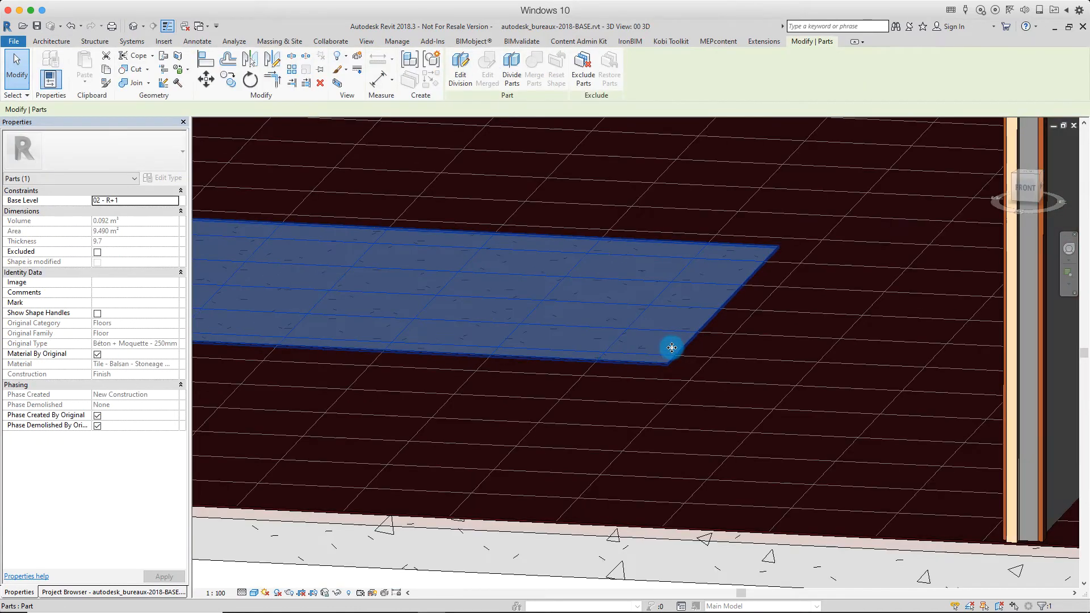
left_click(715, 469)
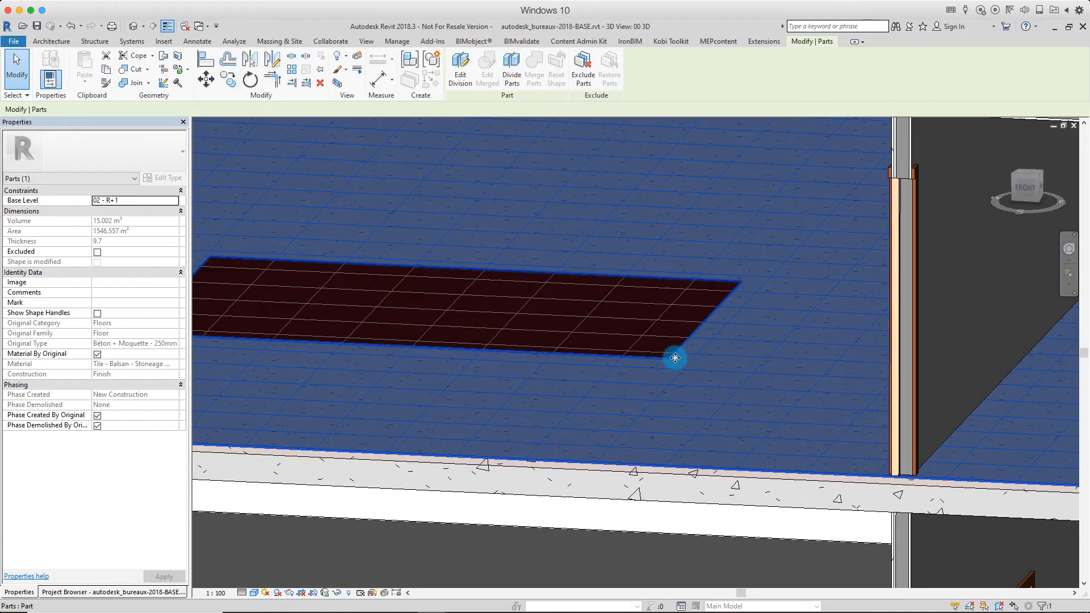
key("Escape")
scroll(689, 386, "up", 3)
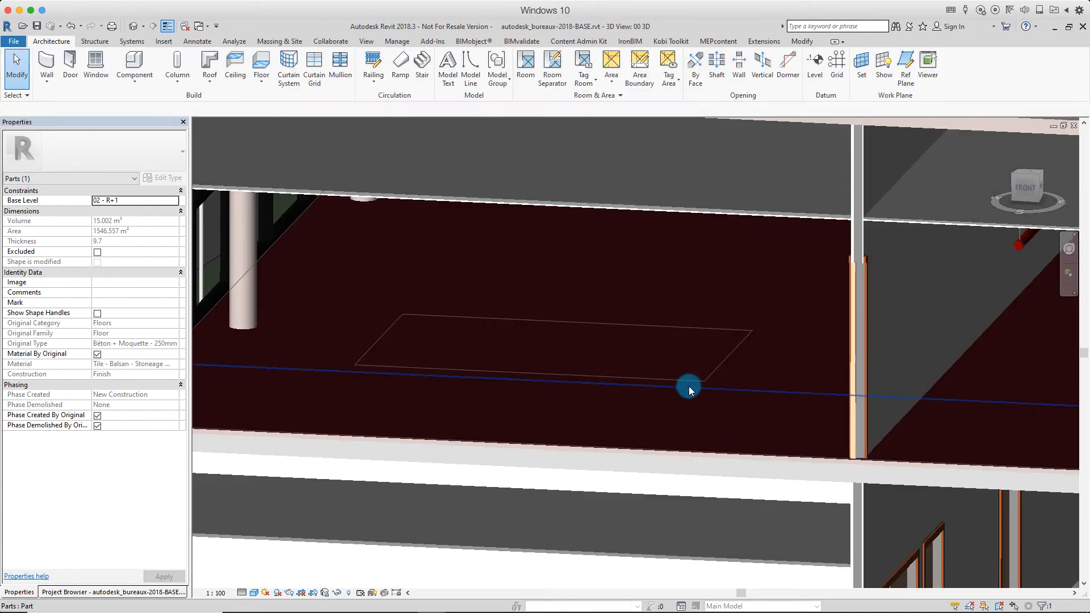
Exclude the rectangular carpet part from the R+1 floor.
left_click(686, 381)
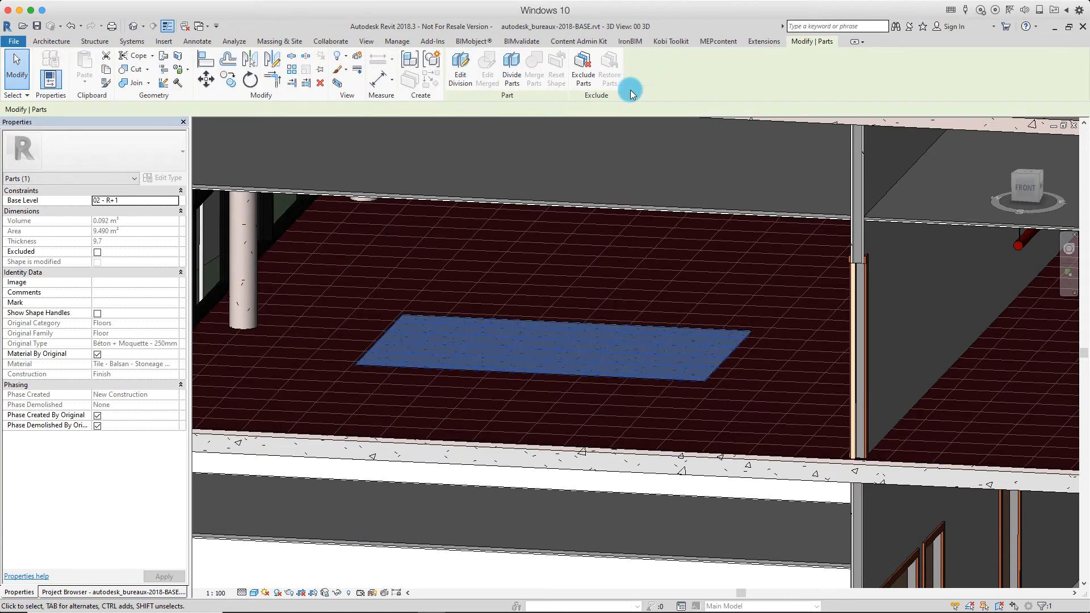
left_click(580, 67)
scroll(792, 425, "up", 1)
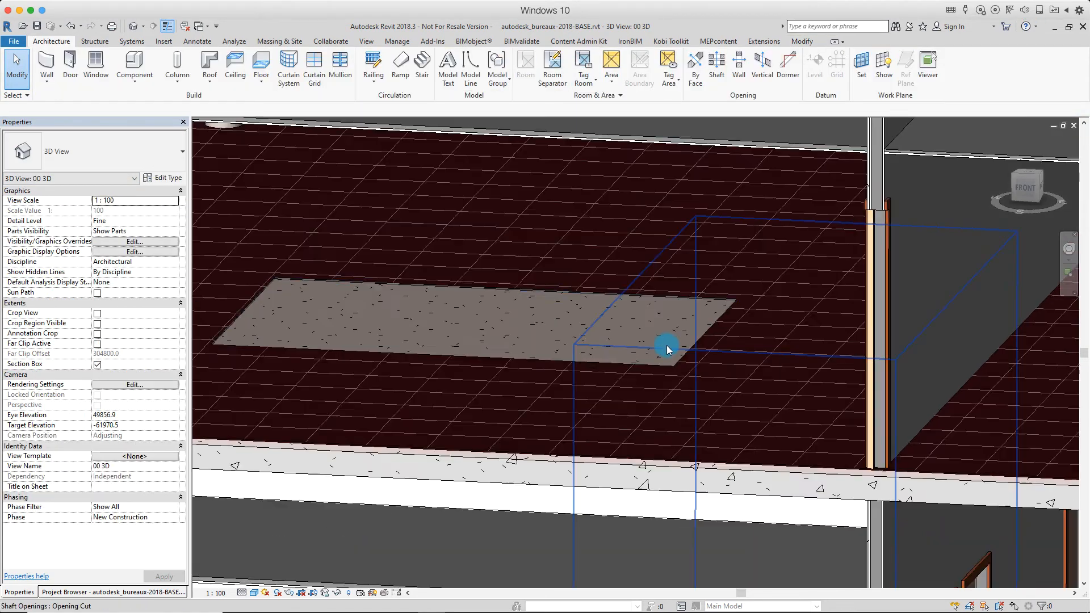
left_click(684, 321)
key("Escape")
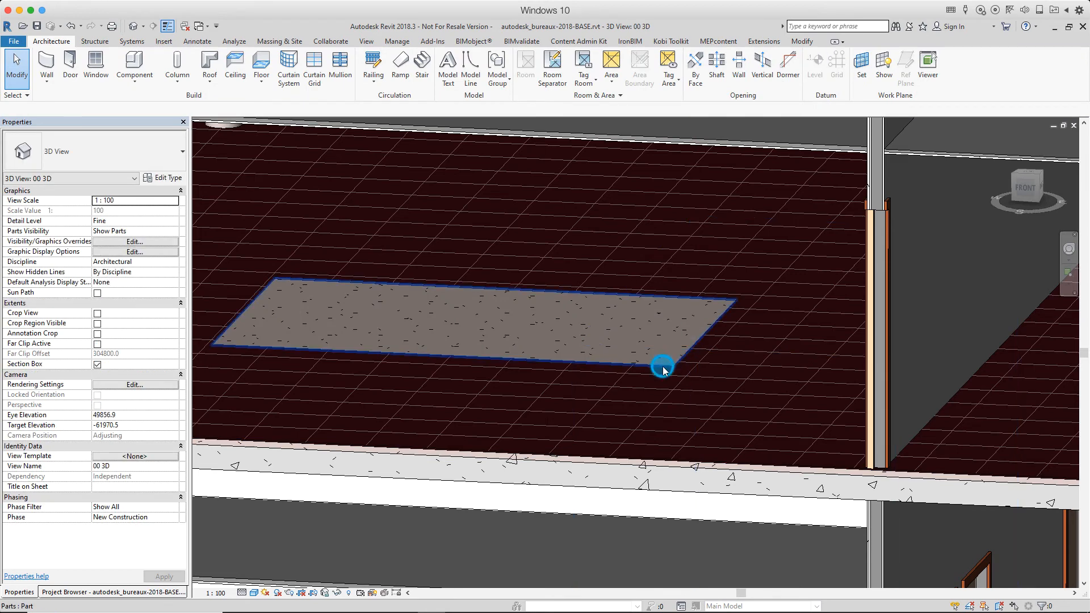
Check the concrete part inside the rectangular opening and examine the material properties of the surrounding carpet part.
left_click(662, 366)
scroll(661, 367, "down", 1)
key("Escape")
left_click(685, 448)
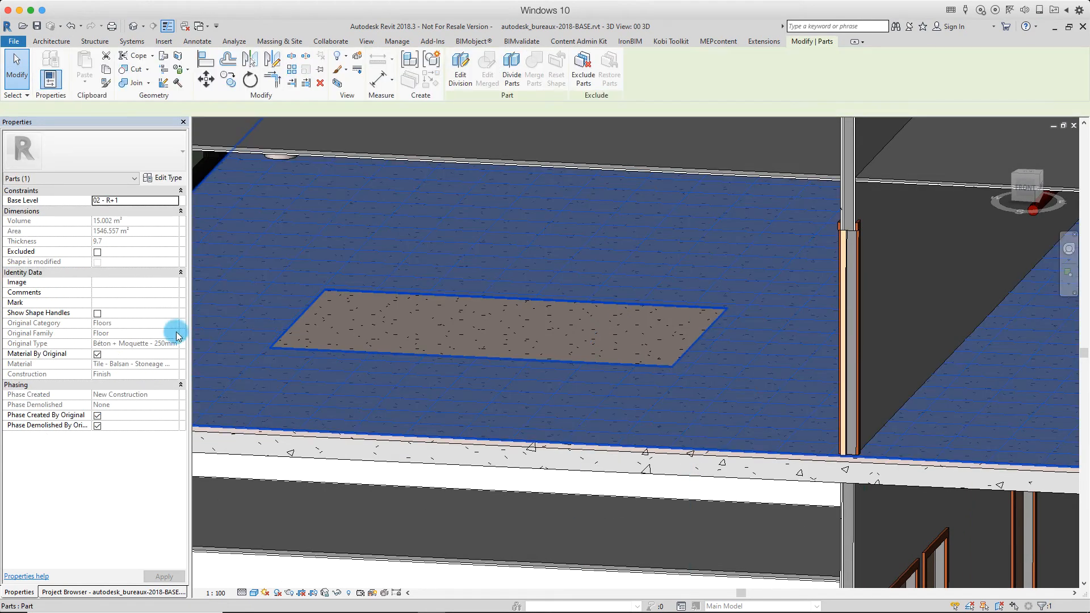
left_click(817, 462)
left_click(811, 454)
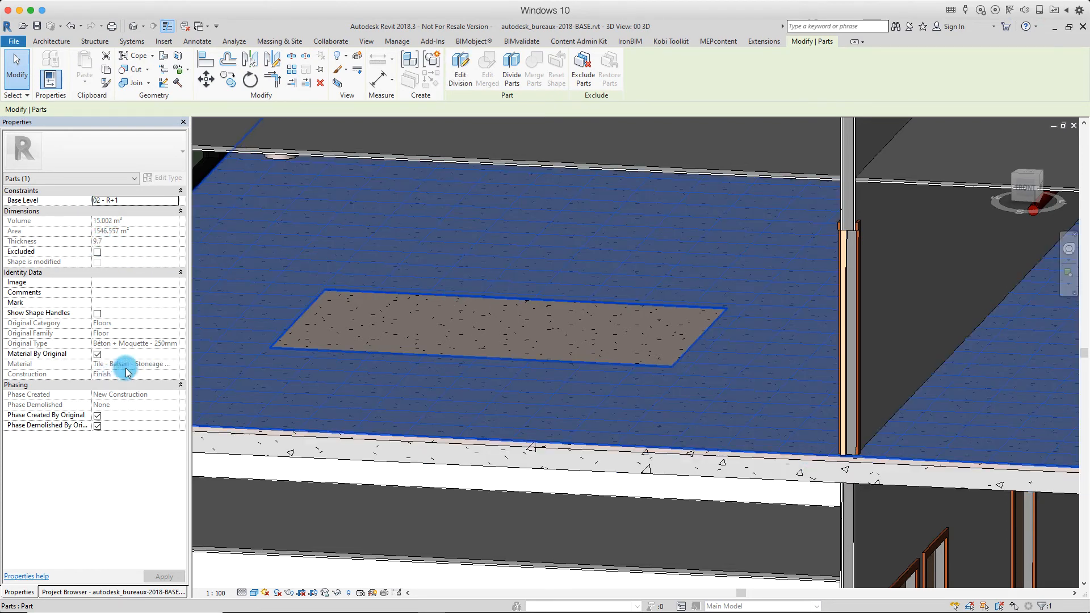
Switch to Chrome, open Balsan's brand page on BIMobject and look through its description and latest products.
left_click(210, 301)
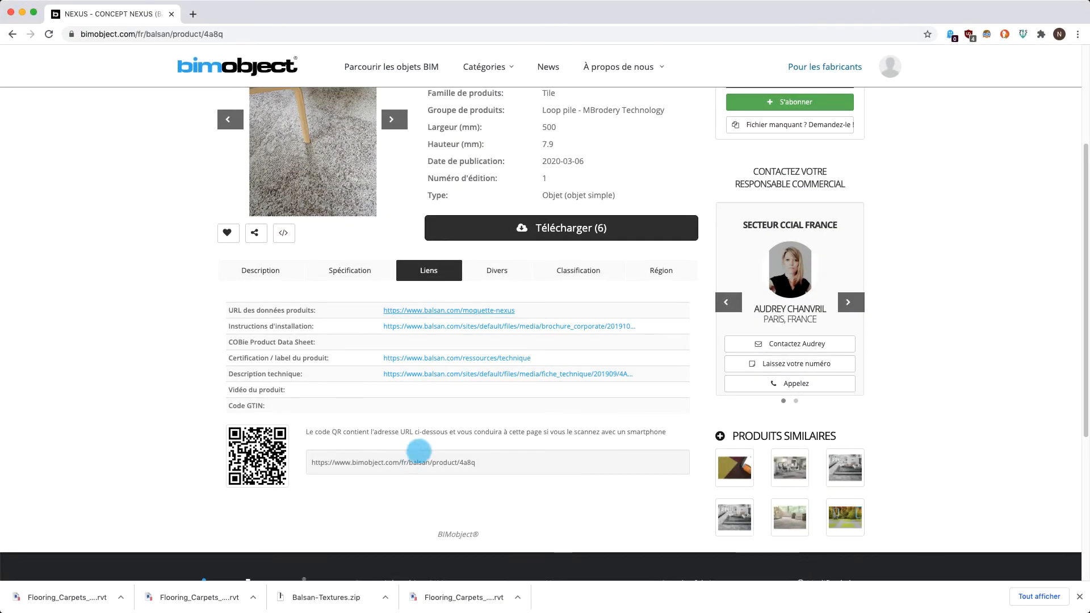
scroll(390, 270, "up", 5)
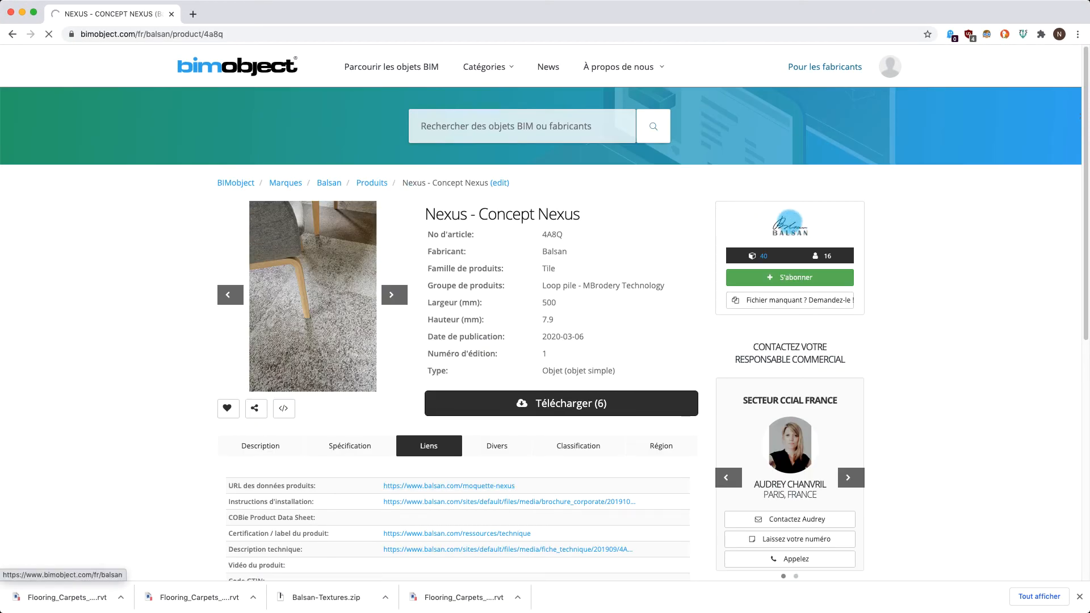
scroll(450, 336, "down", 2)
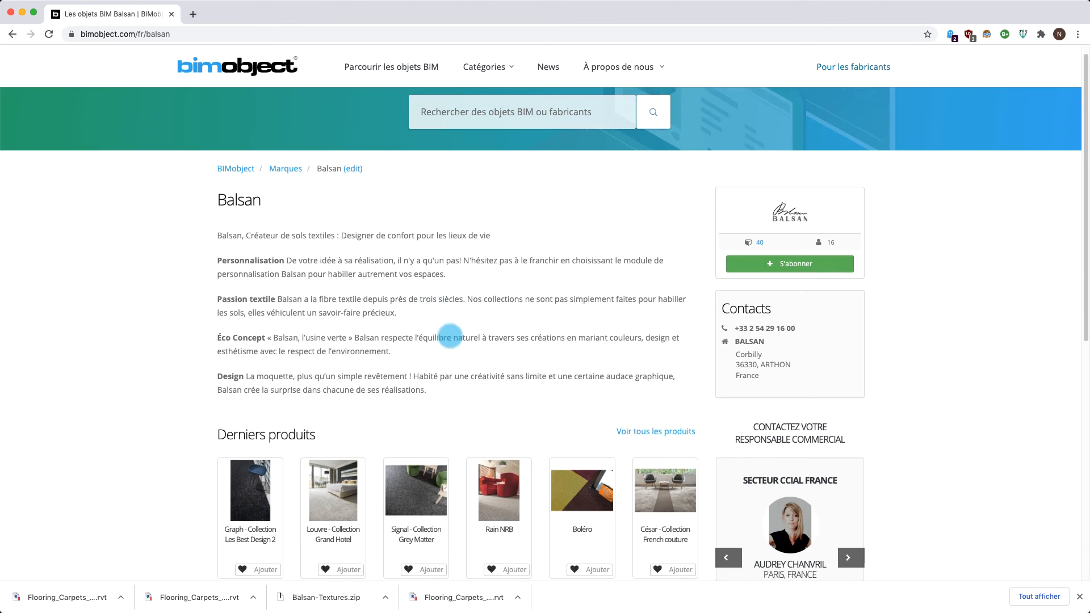
scroll(450, 336, "down", 5)
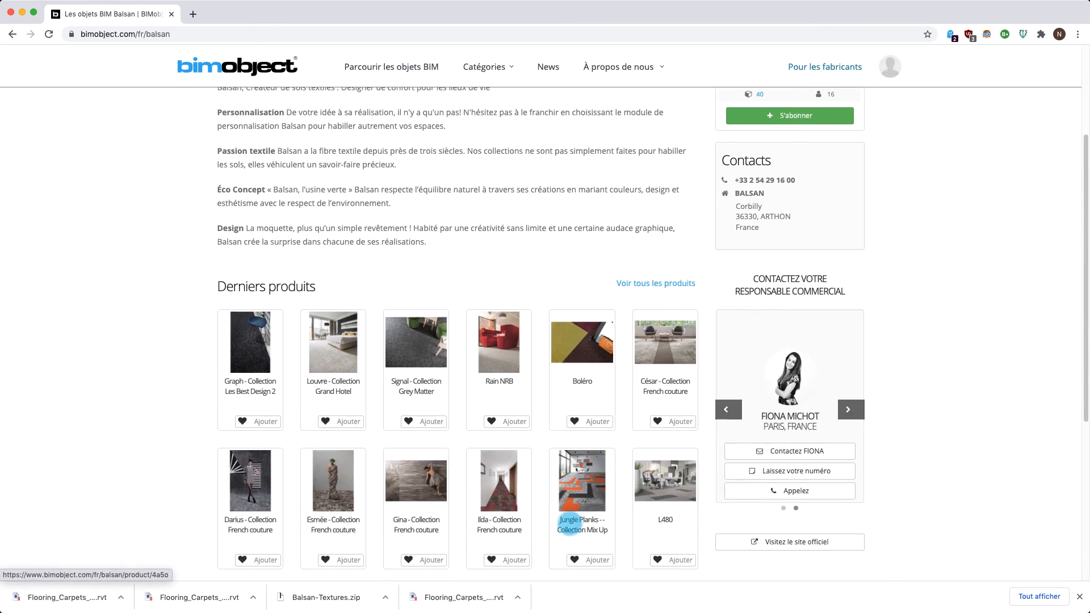
scroll(445, 377, "up", 5)
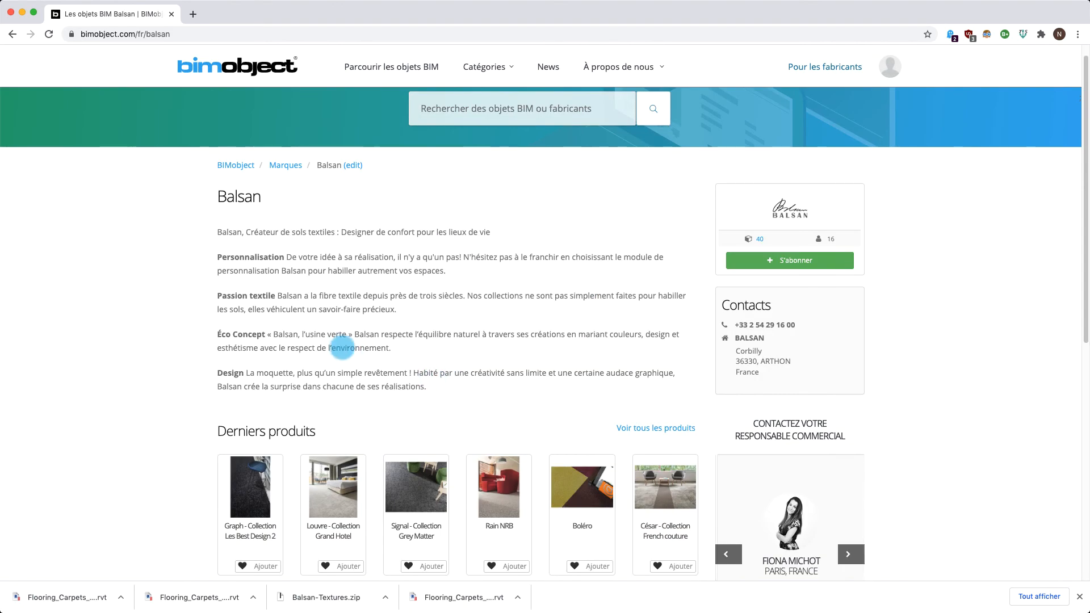